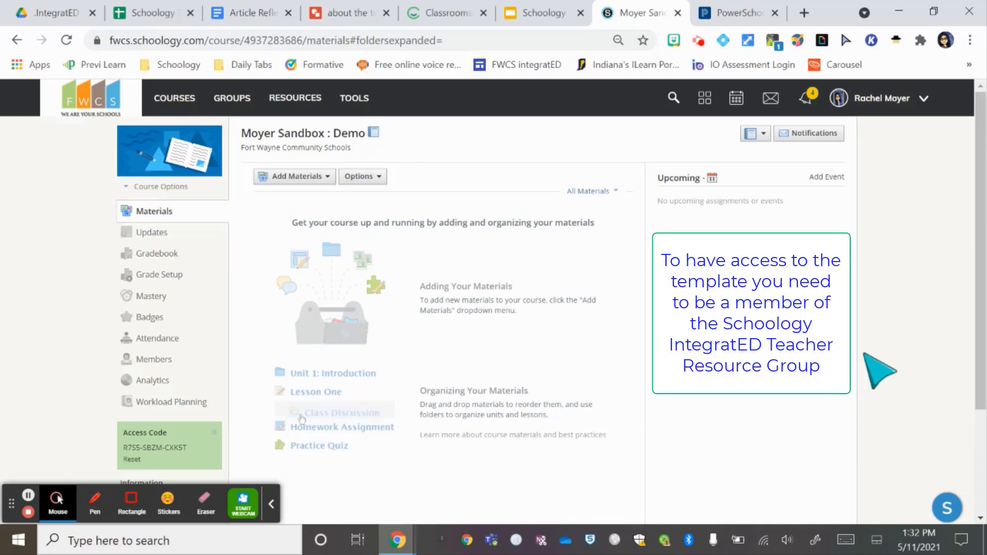
# Start importing from group resources and open FWCS IntegratED Teacher Resources > LMS Consistency Templates > Secondary Templates > FWCS Secondary Template.
pyautogui.click(303, 180)
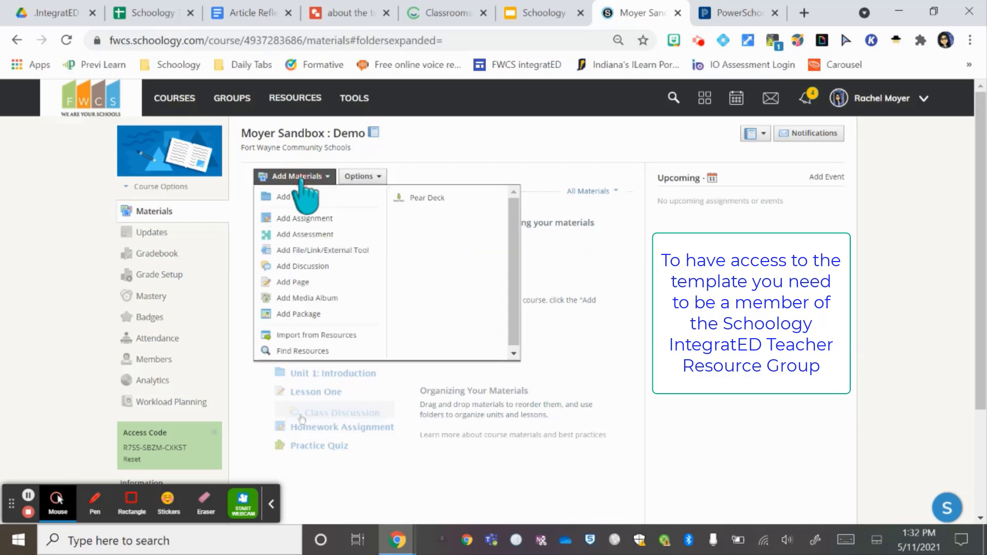
pyautogui.click(343, 337)
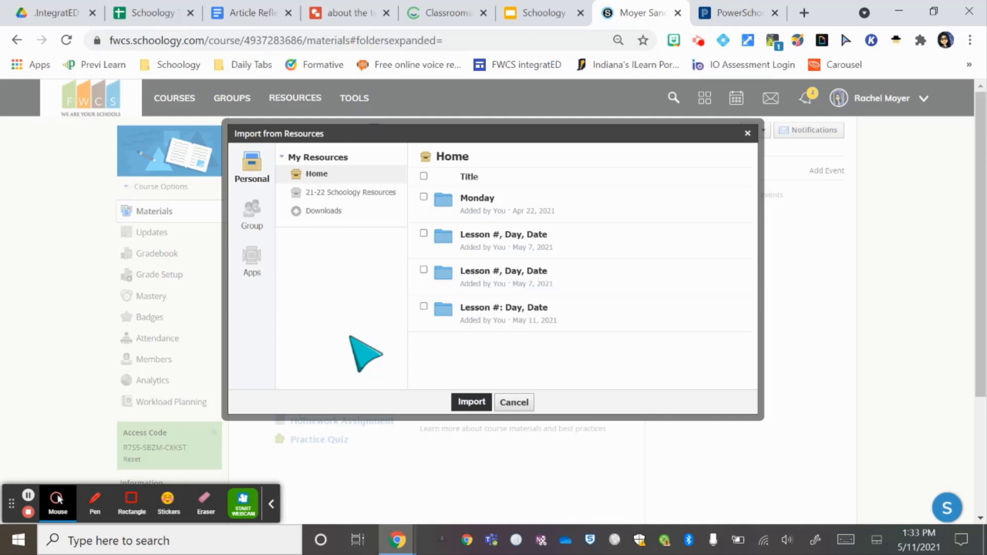
pyautogui.click(253, 221)
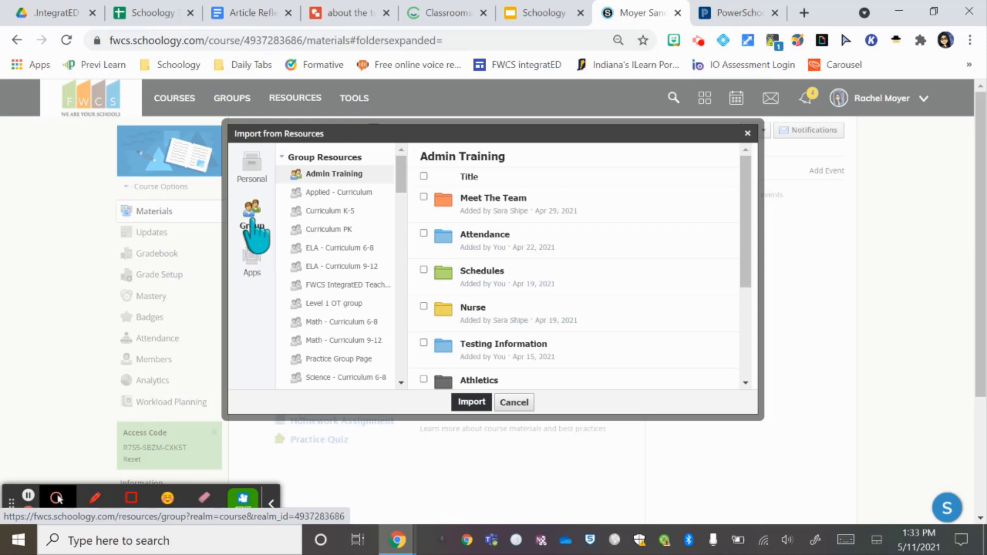
pyautogui.click(325, 288)
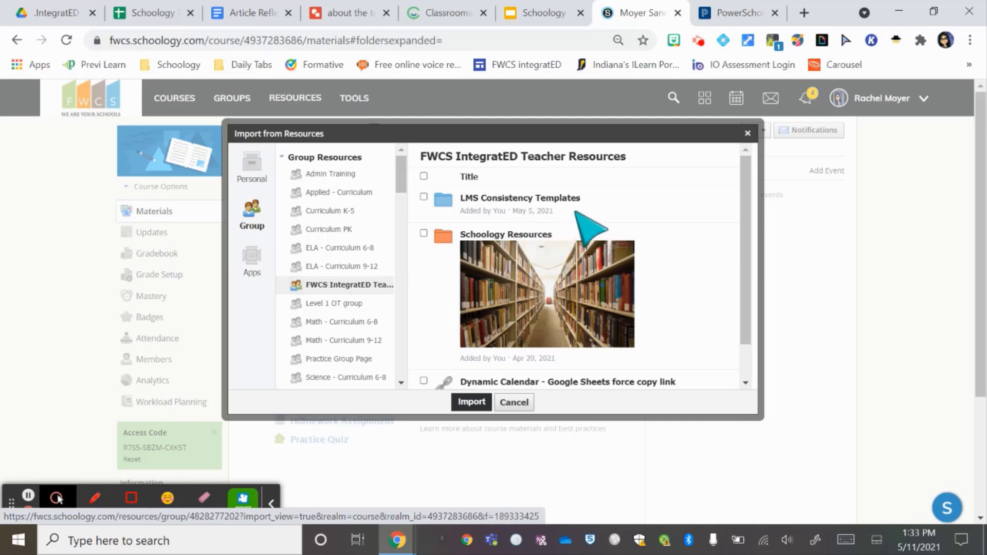
pyautogui.click(509, 199)
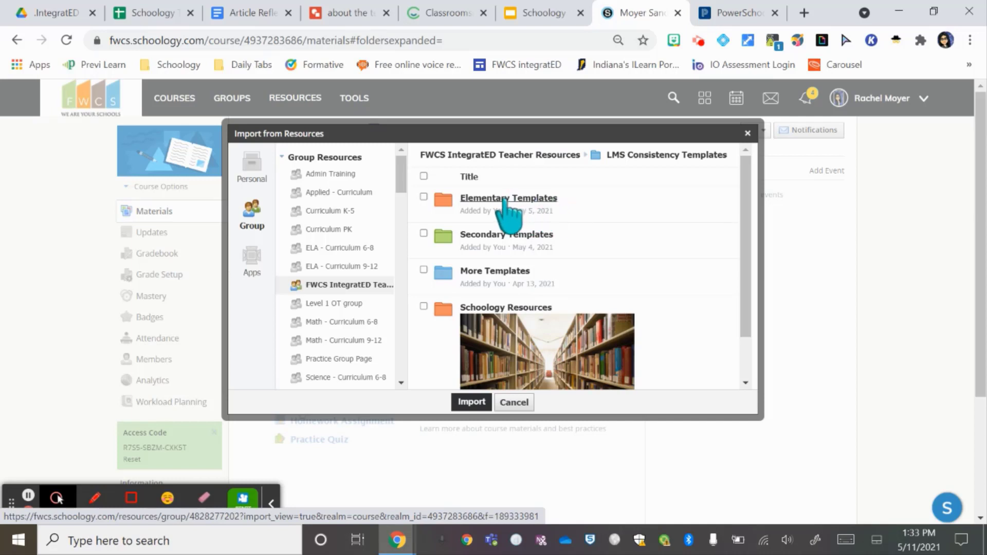
pyautogui.click(536, 236)
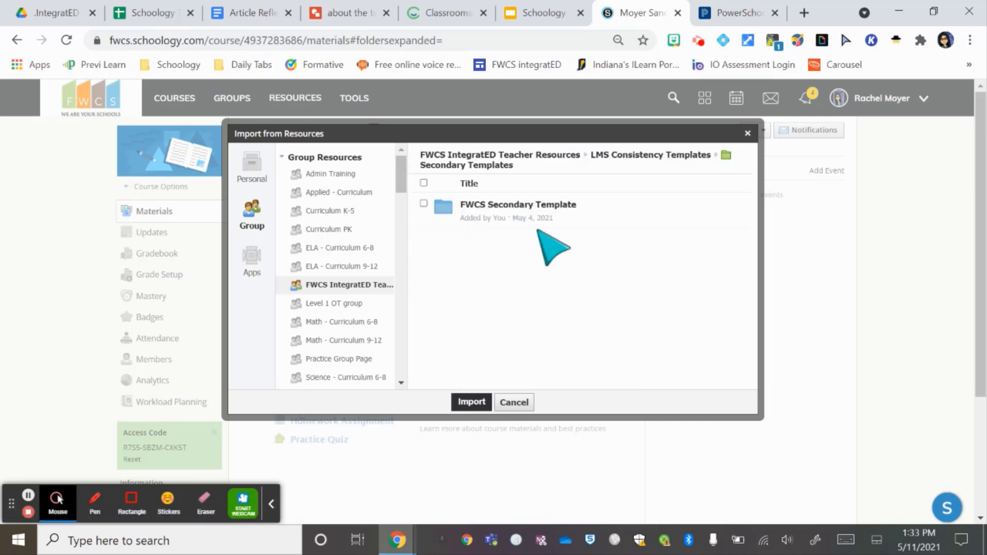
pyautogui.click(500, 206)
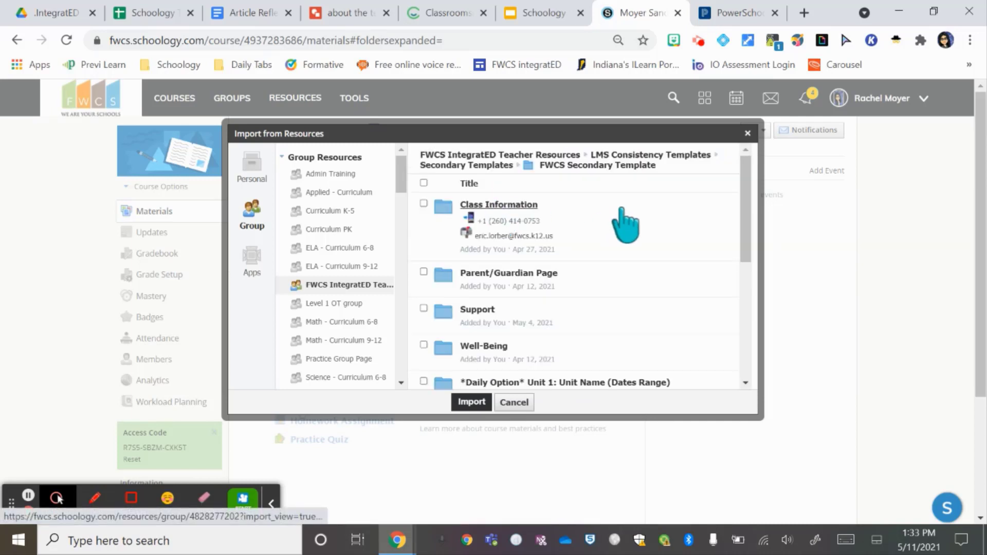
# Select the Class Information, Parent/Guardian Page, Support and Well-Being folders of the secondary template for import.
pyautogui.scroll(-5, 640, 231)
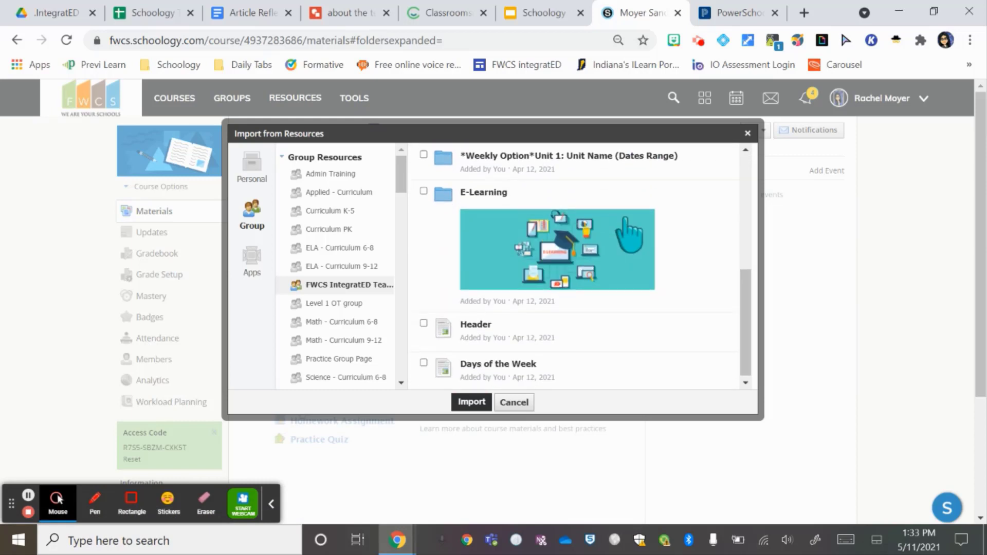
pyautogui.scroll(5, 642, 236)
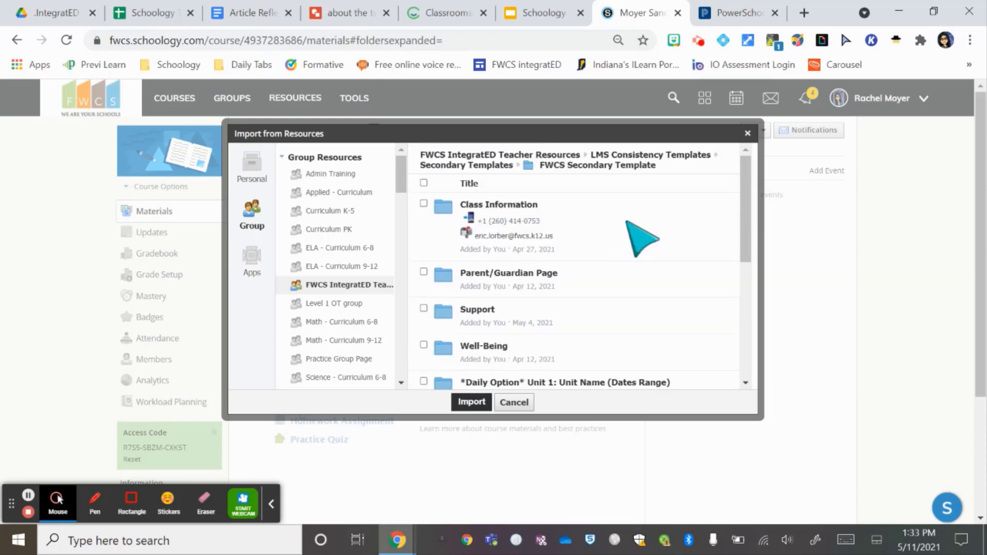
pyautogui.click(423, 183)
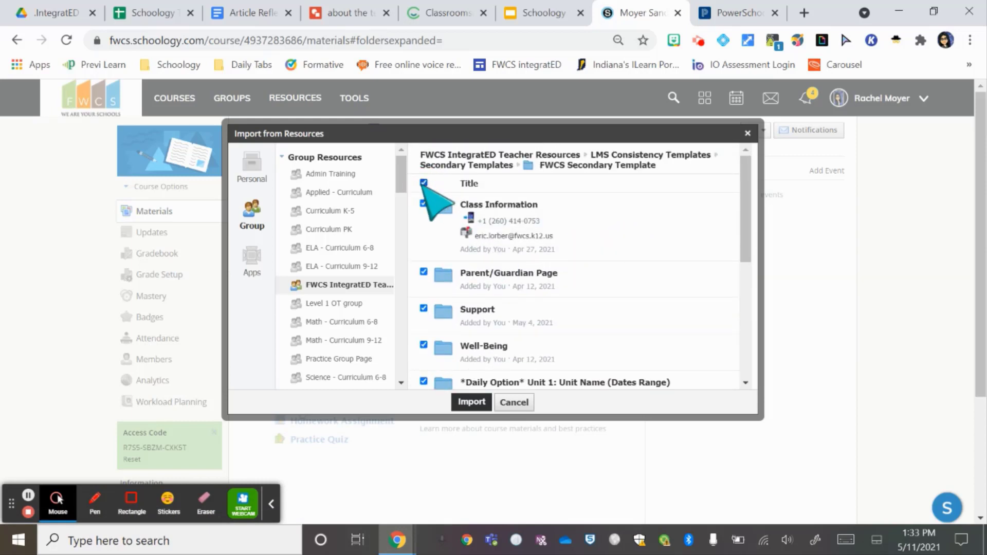
pyautogui.click(423, 183)
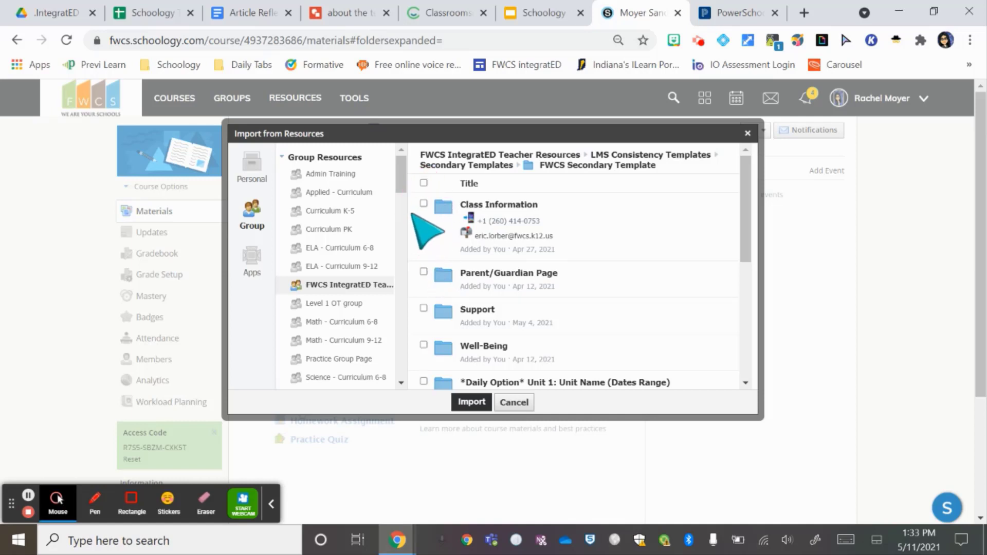
pyautogui.click(424, 203)
pyautogui.click(423, 271)
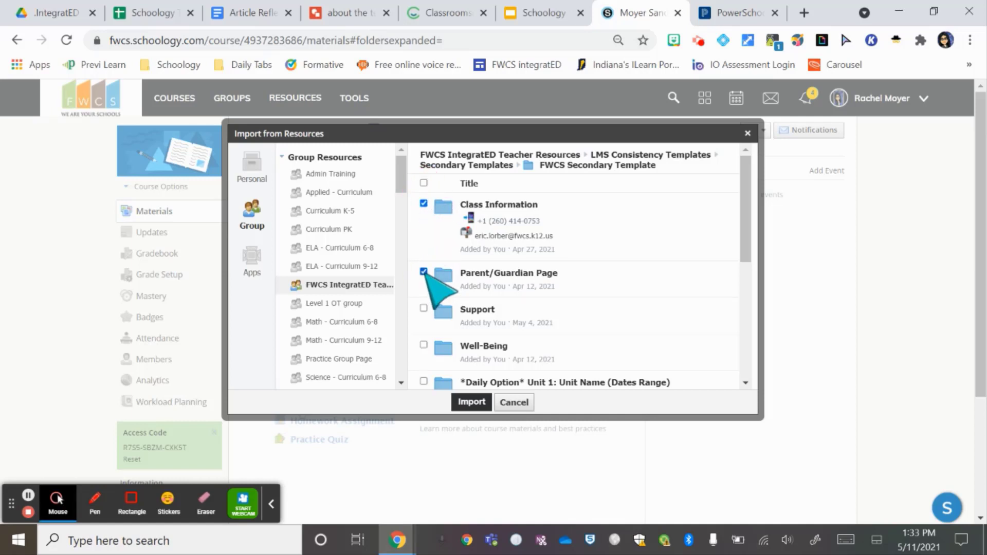
pyautogui.scroll(-2, 424, 272)
pyautogui.click(424, 230)
pyautogui.click(424, 268)
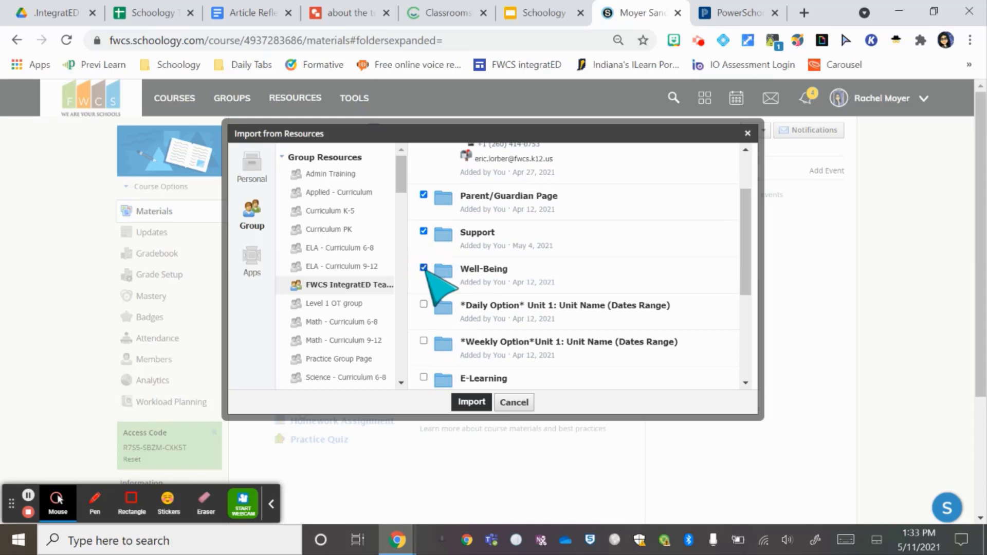
# Add the *Daily Option* Unit 1 and E-Learning folders to the import selection, leaving out the weekly option.
pyautogui.scroll(-2, 600, 357)
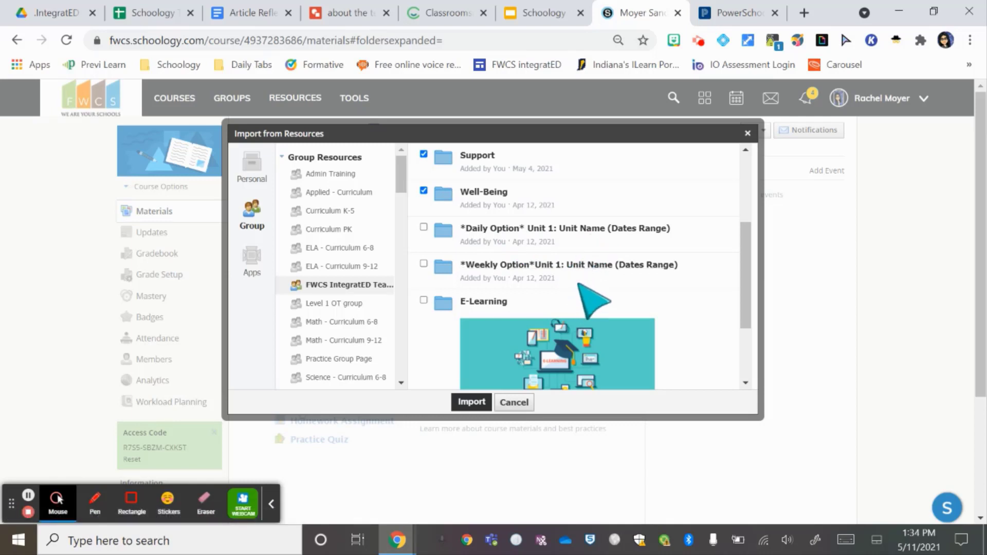
pyautogui.click(423, 226)
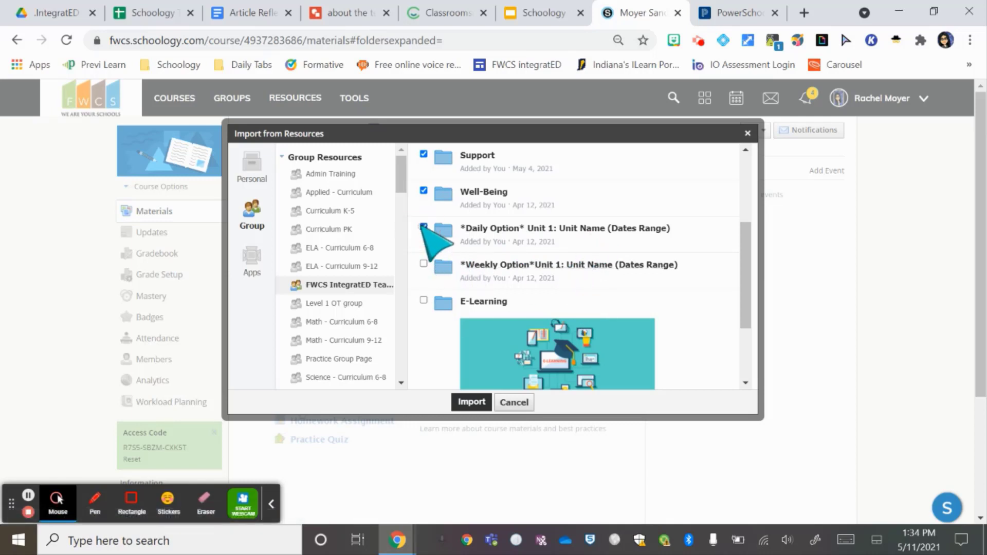
pyautogui.scroll(-2, 697, 308)
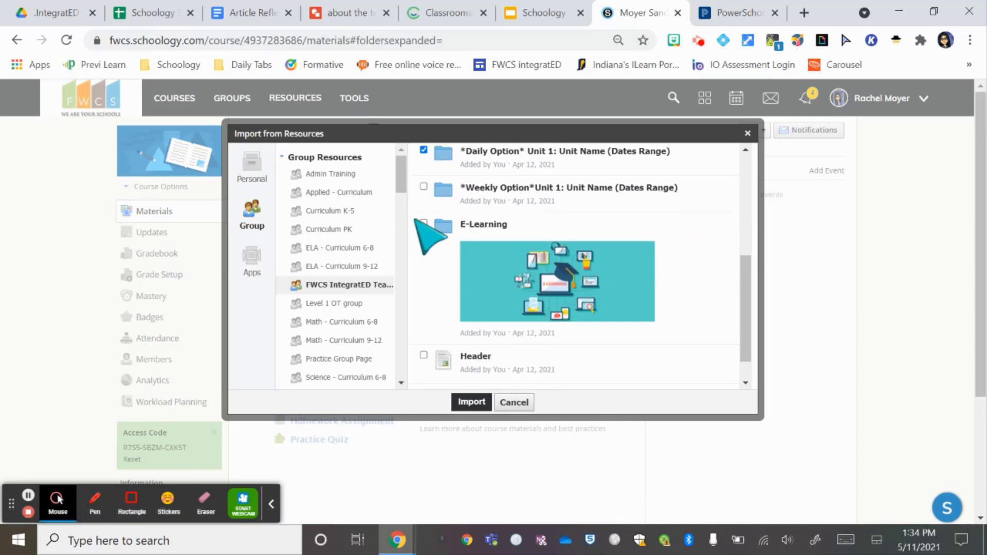
pyautogui.click(424, 225)
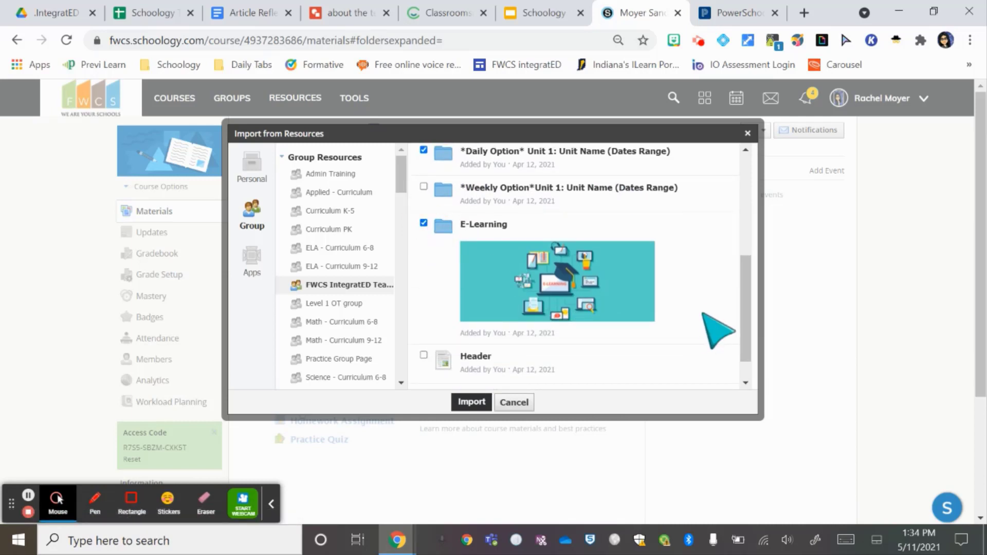
pyautogui.scroll(-1, 700, 318)
pyautogui.scroll(5, 714, 334)
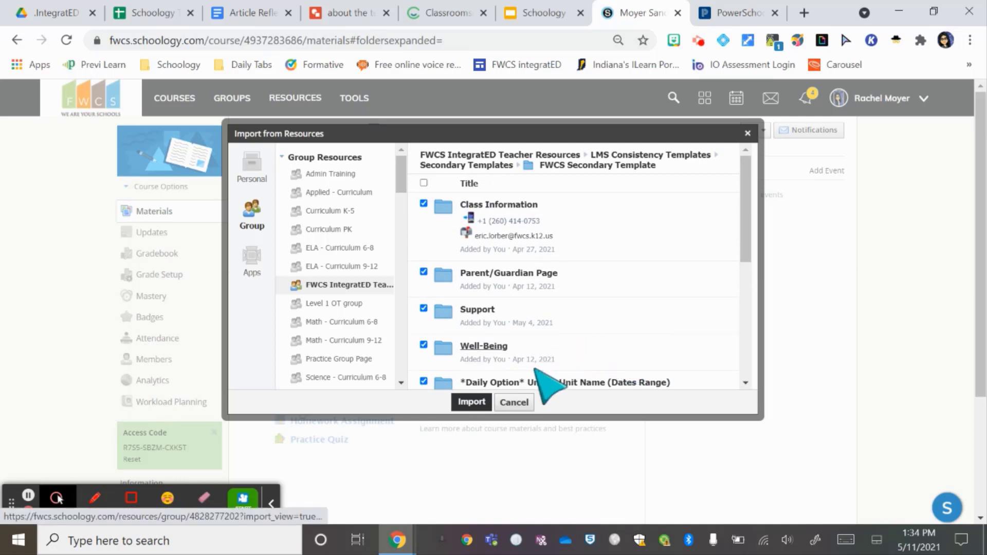
# Import the selected template folders into the Demo course, keeping all listed pages and links included.
pyautogui.click(472, 402)
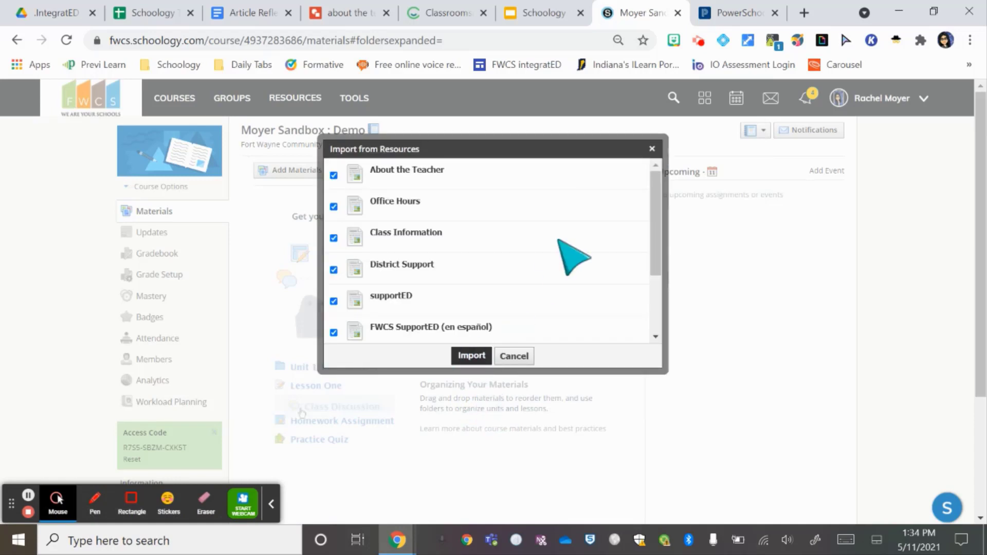
pyautogui.scroll(-3, 558, 240)
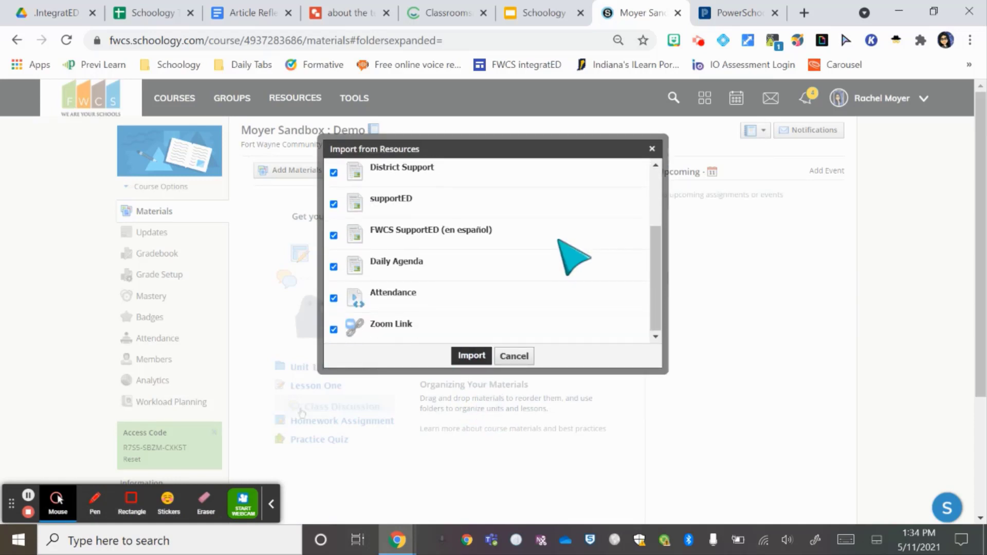
pyautogui.scroll(3, 556, 241)
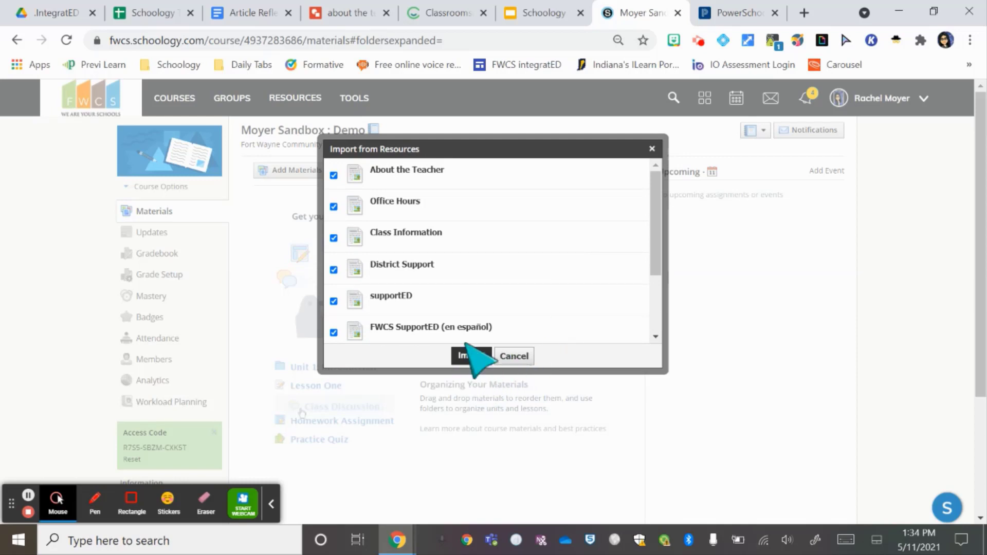
pyautogui.click(471, 355)
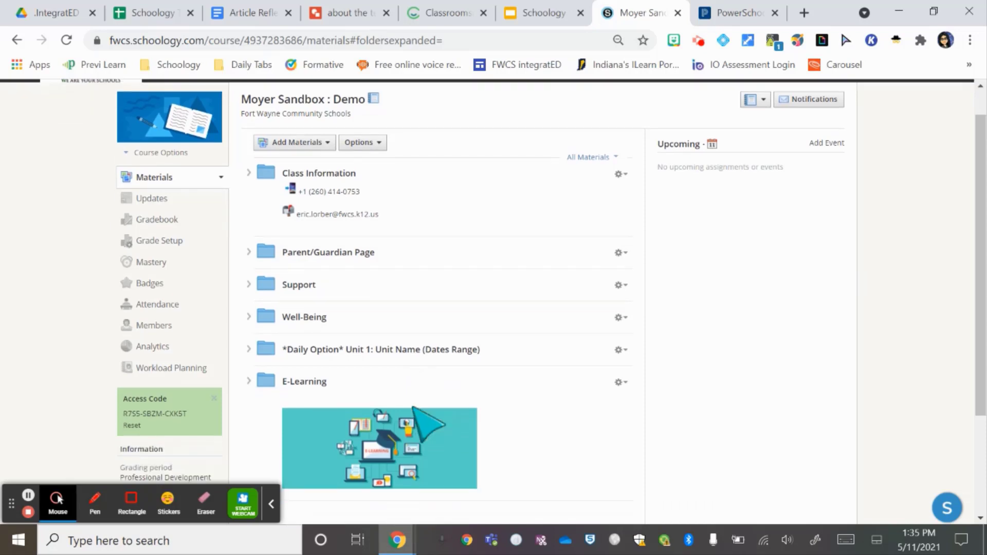
pyautogui.scroll(-3, 414, 411)
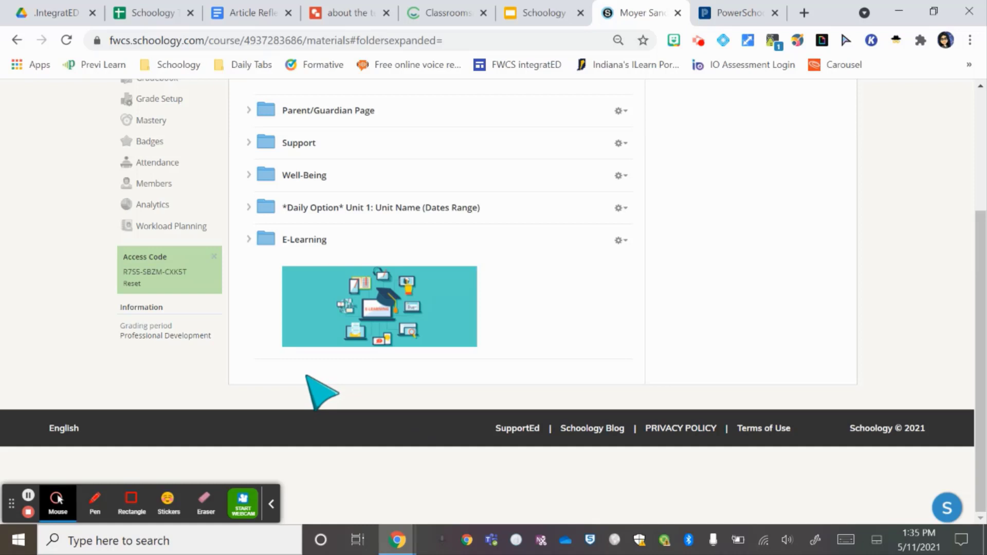
pyautogui.scroll(3, 307, 376)
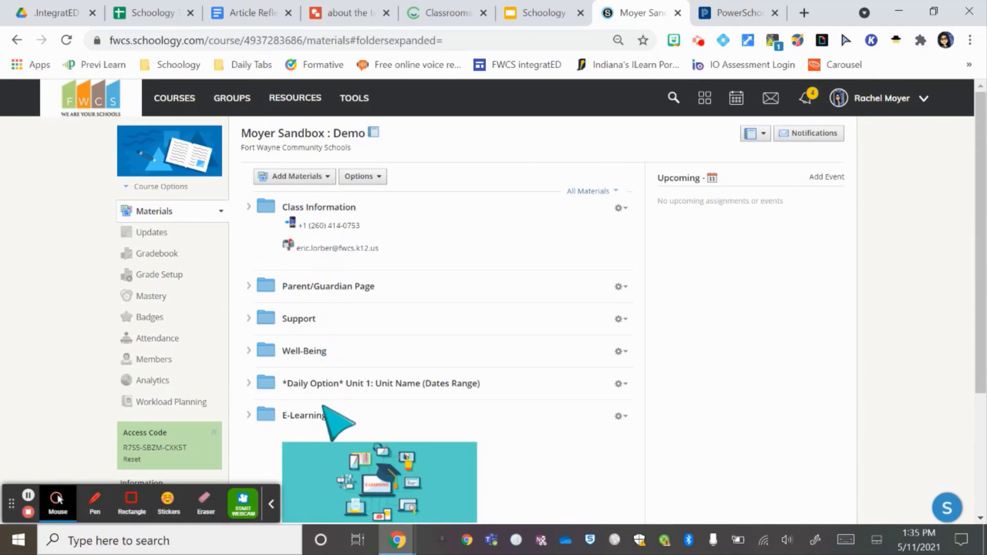
pyautogui.scroll(-3, 324, 406)
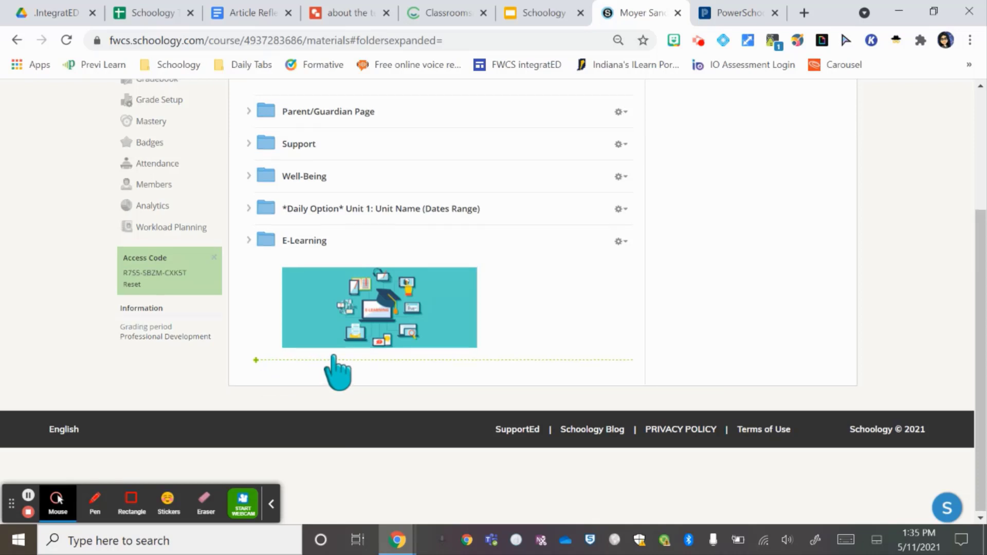
pyautogui.scroll(3, 337, 370)
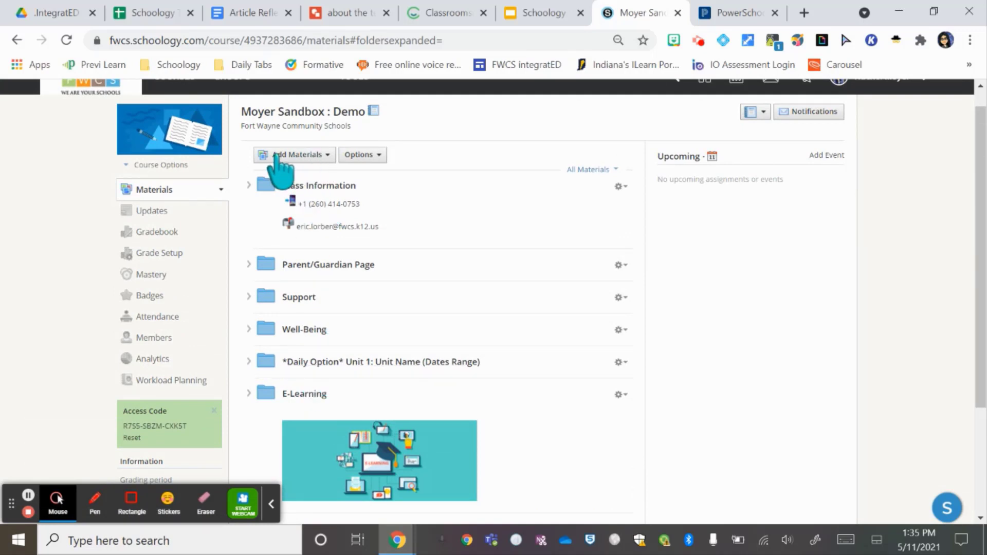
# Create a published red folder titled Visual Art below the E-Learning folder in the course materials.
pyautogui.scroll(-3, 288, 180)
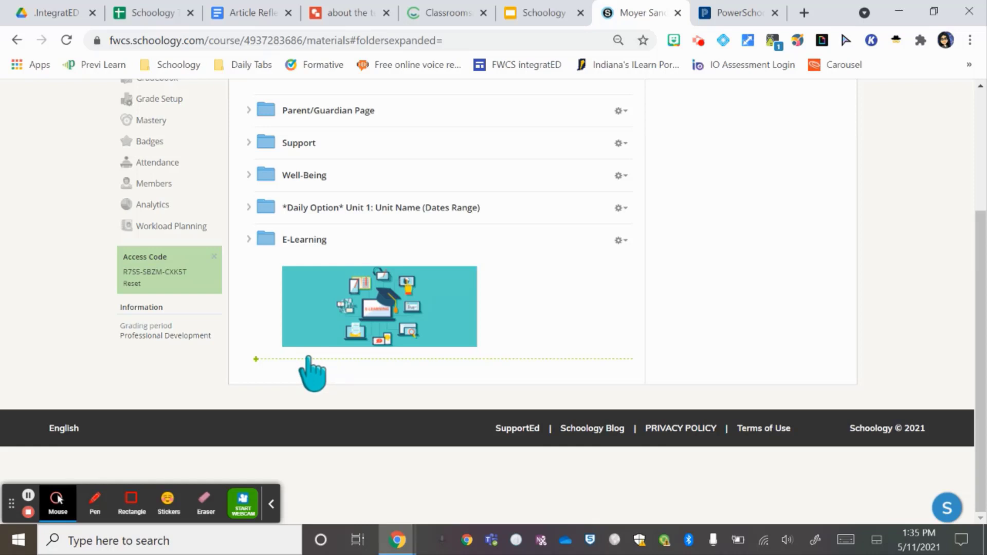
pyautogui.click(308, 359)
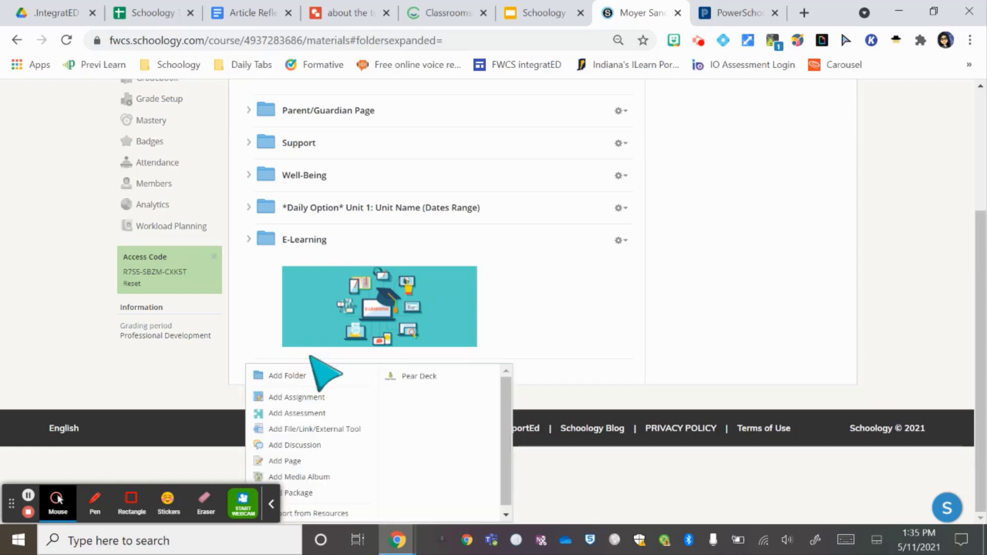
pyautogui.click(292, 375)
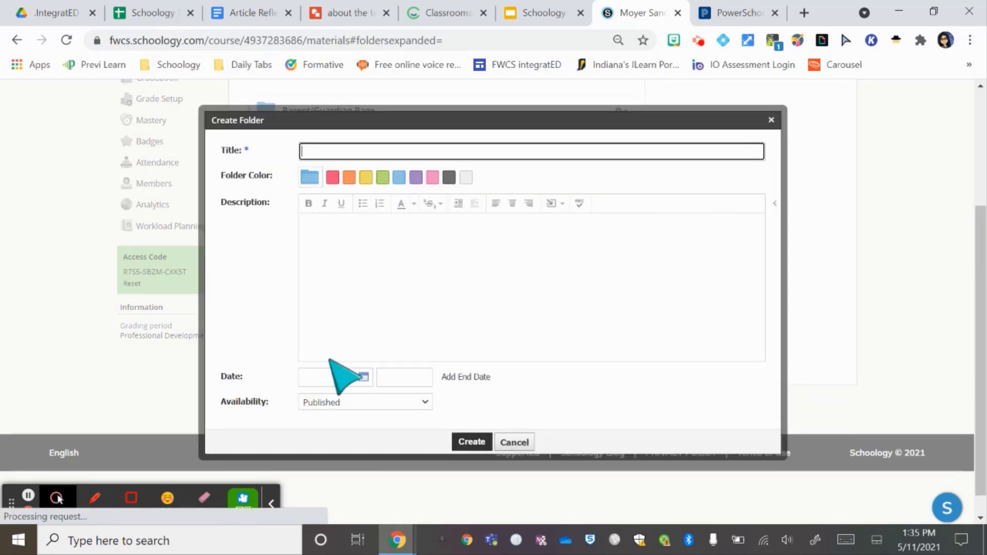
pyautogui.write('Visual')
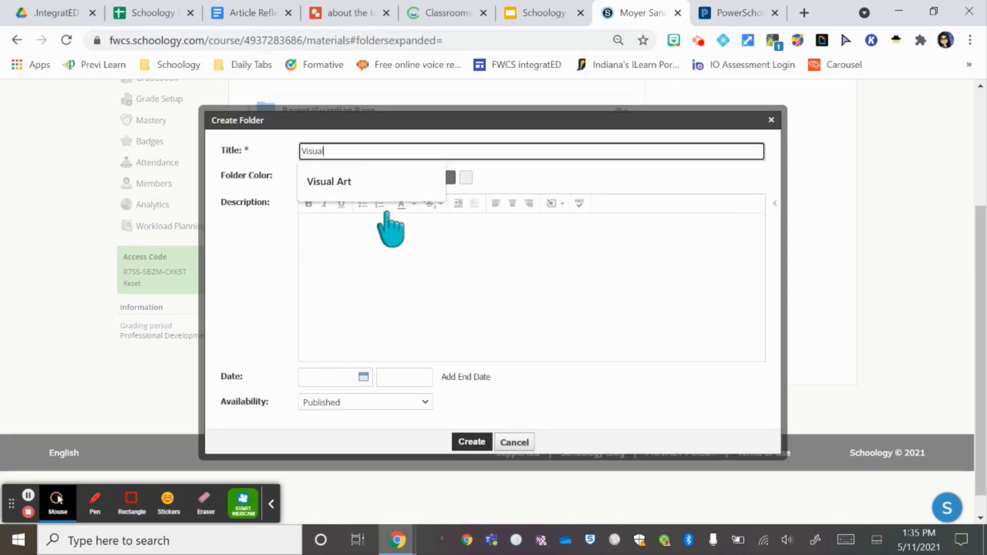
pyautogui.write(' Art')
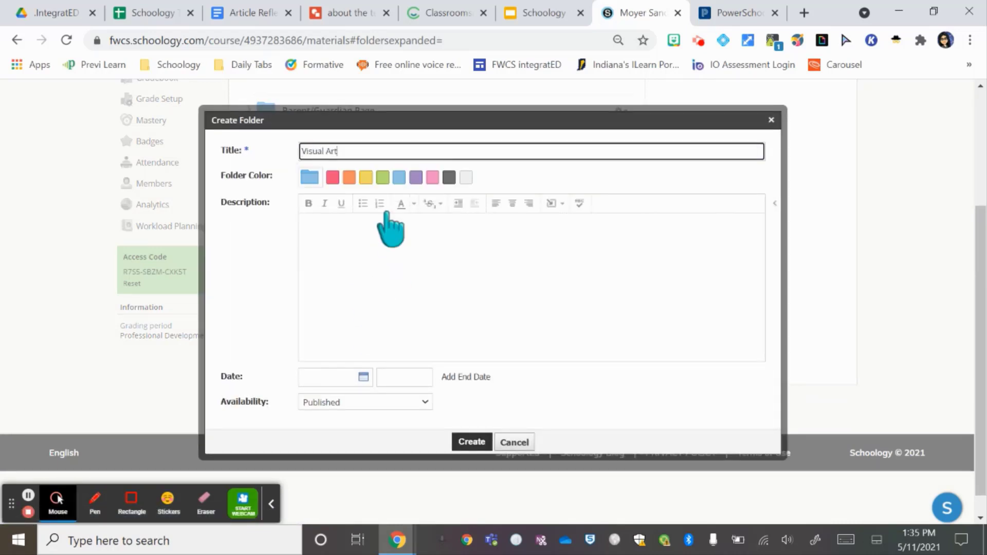
pyautogui.click(333, 177)
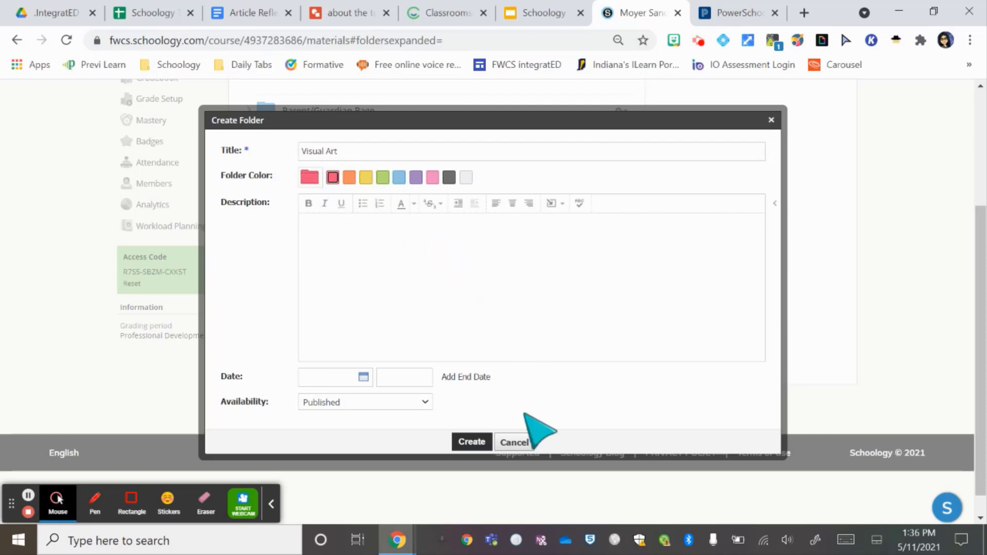
pyautogui.click(472, 442)
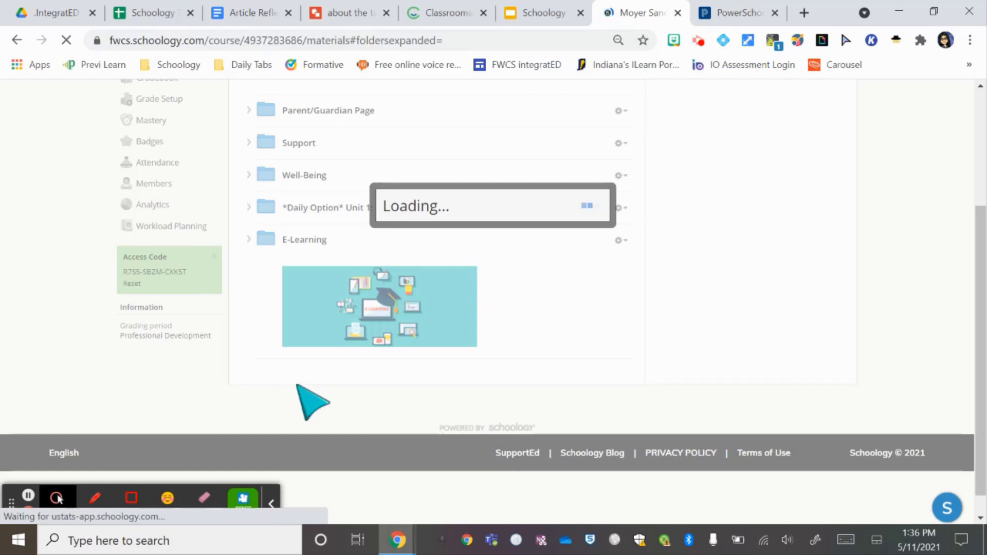
pyautogui.scroll(-4, 298, 386)
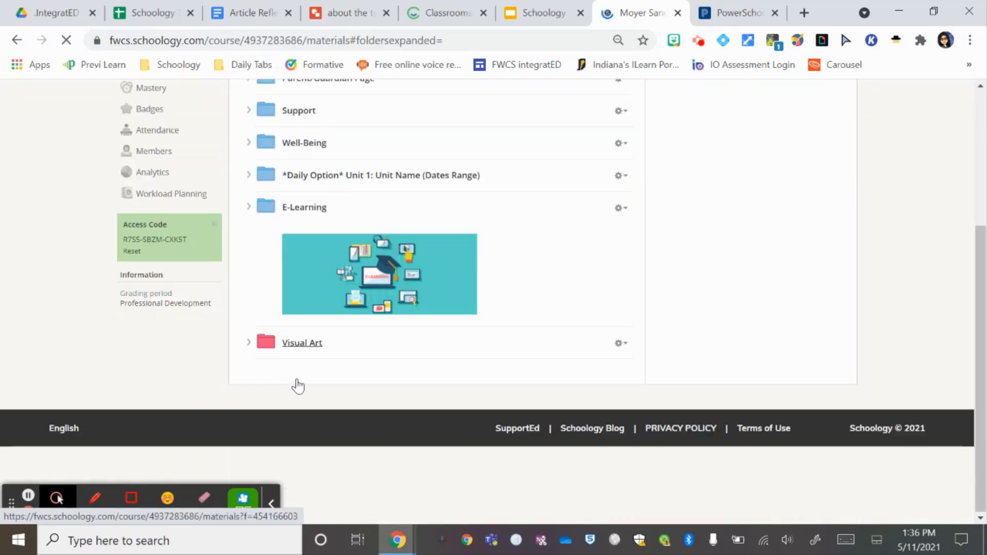
pyautogui.scroll(3, 313, 355)
pyautogui.scroll(-3, 363, 482)
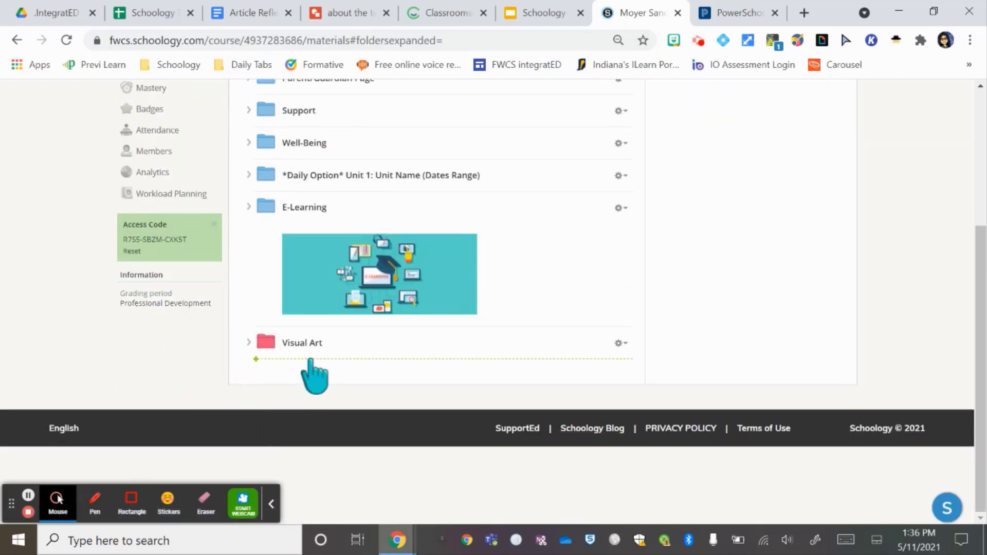
pyautogui.click(311, 360)
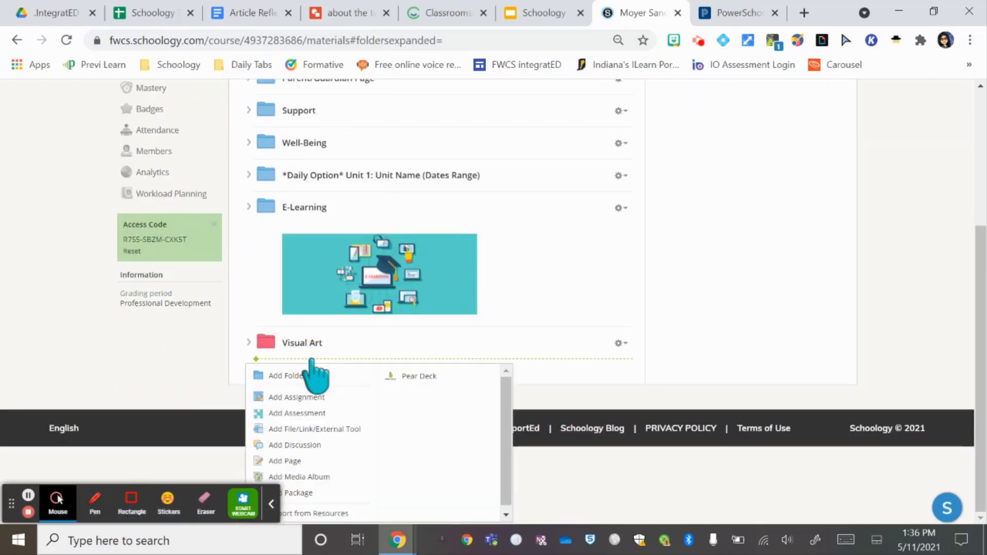
pyautogui.click(303, 459)
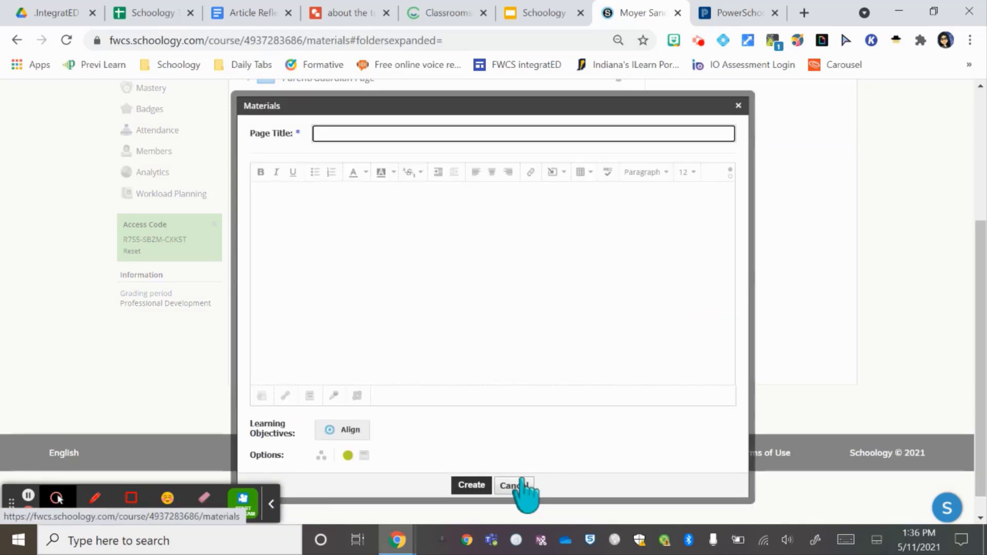
pyautogui.click(517, 486)
# Create a published purple folder titled Graphic Art below the Visual Art folder in the course materials.
pyautogui.click(297, 366)
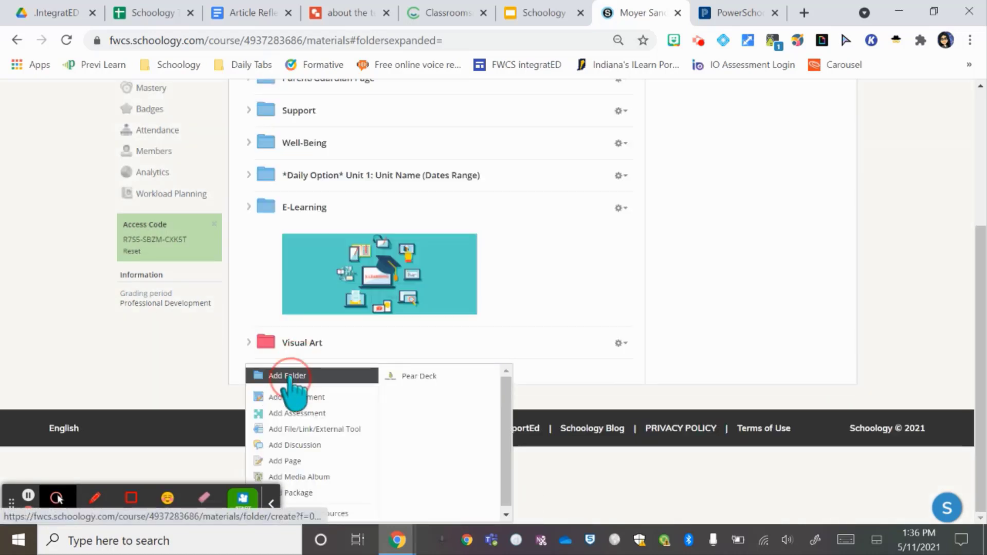
pyautogui.click(289, 378)
pyautogui.write('Grap')
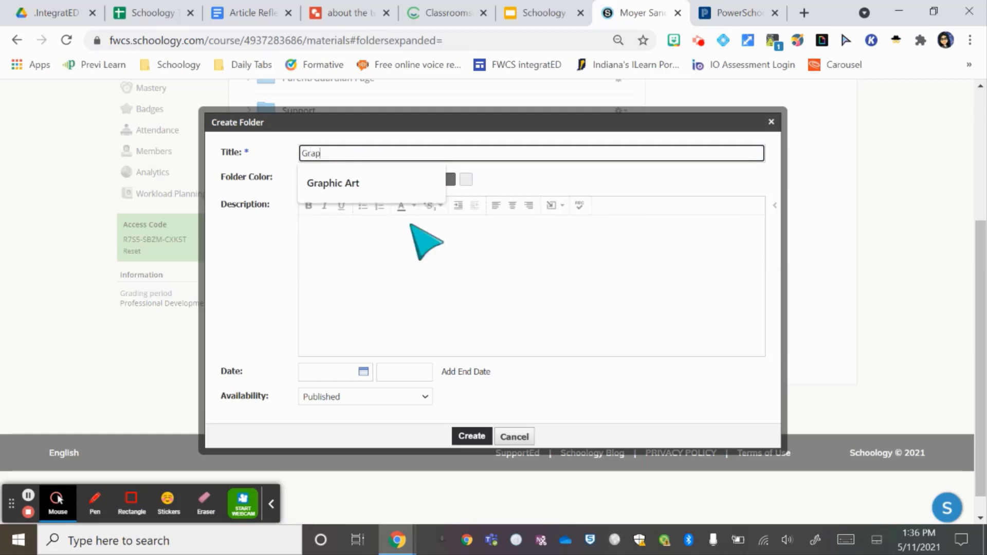
pyautogui.write('hic Art')
pyautogui.click(426, 242)
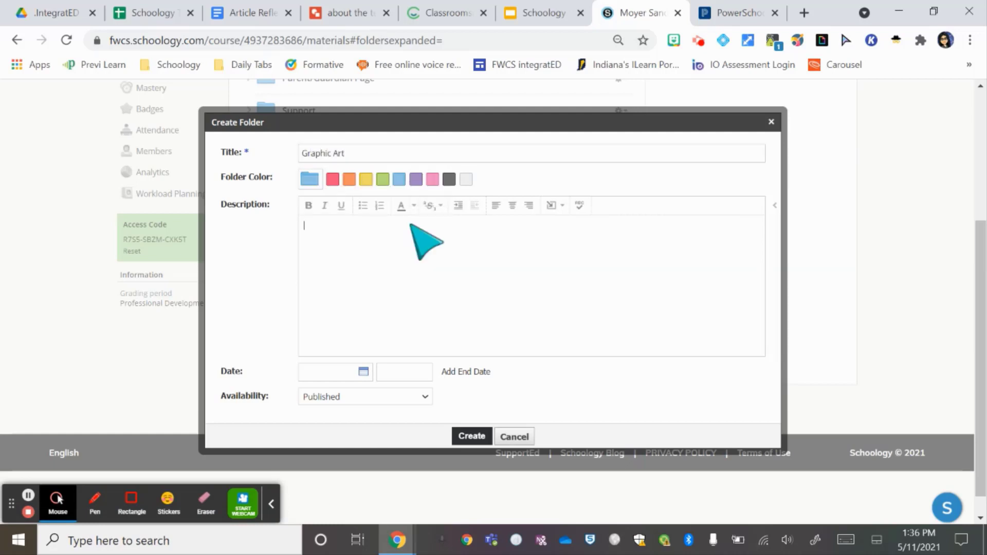
pyautogui.click(416, 180)
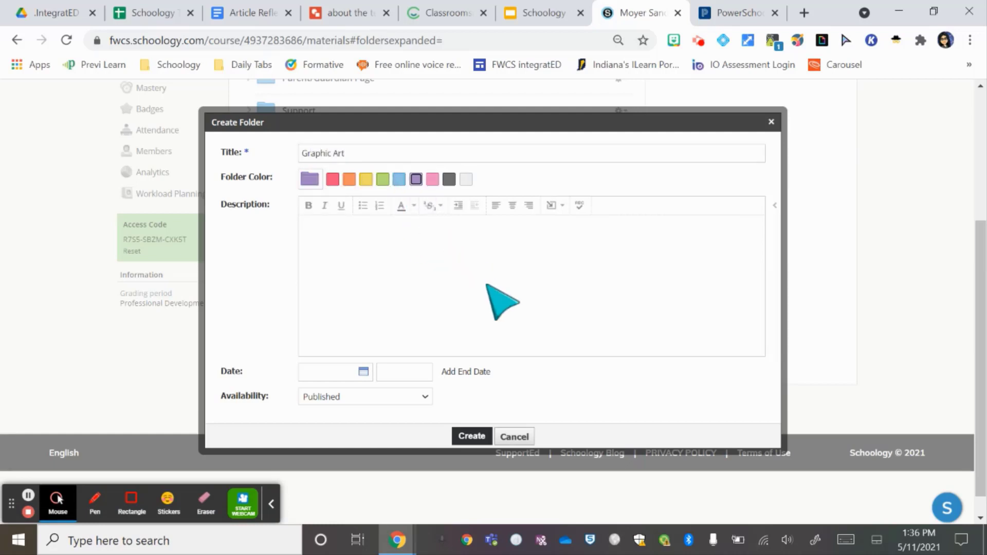
pyautogui.click(471, 436)
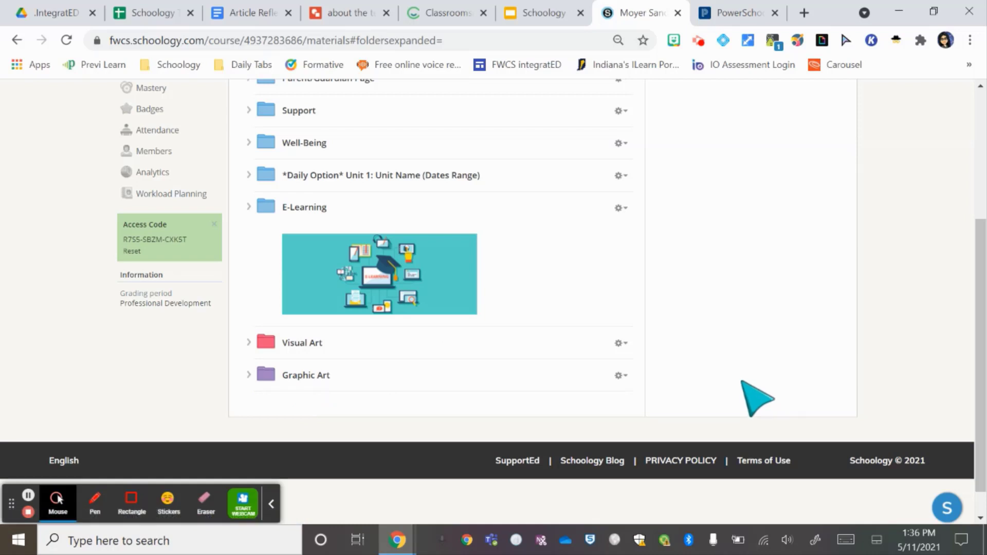
# Remove the template's contact details from the description of the Class Information folder.
pyautogui.scroll(4, 756, 399)
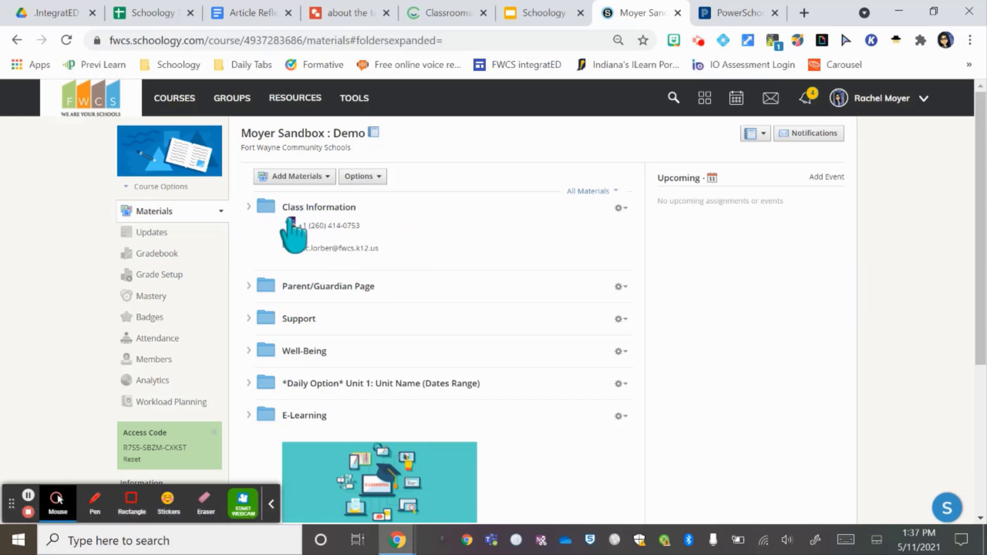
pyautogui.click(618, 209)
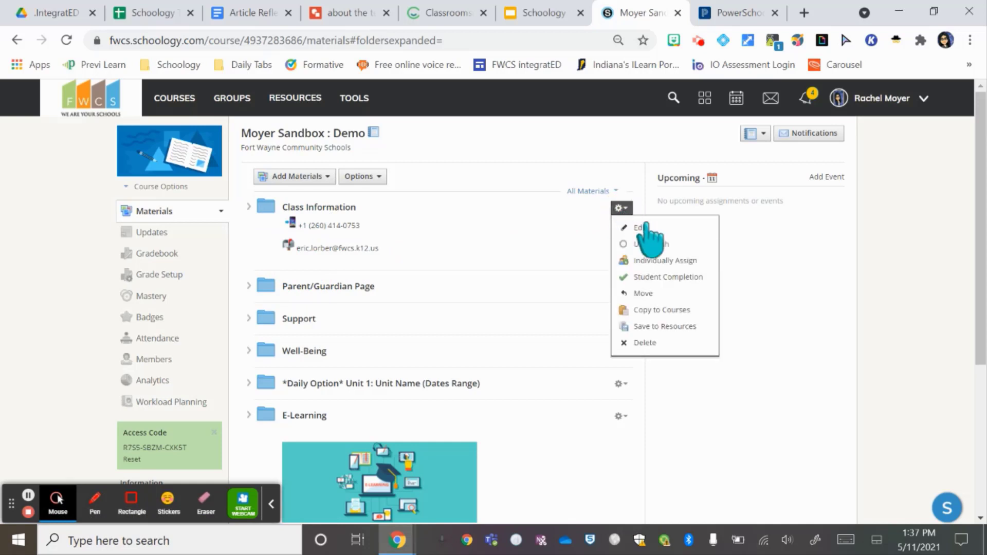
pyautogui.click(649, 227)
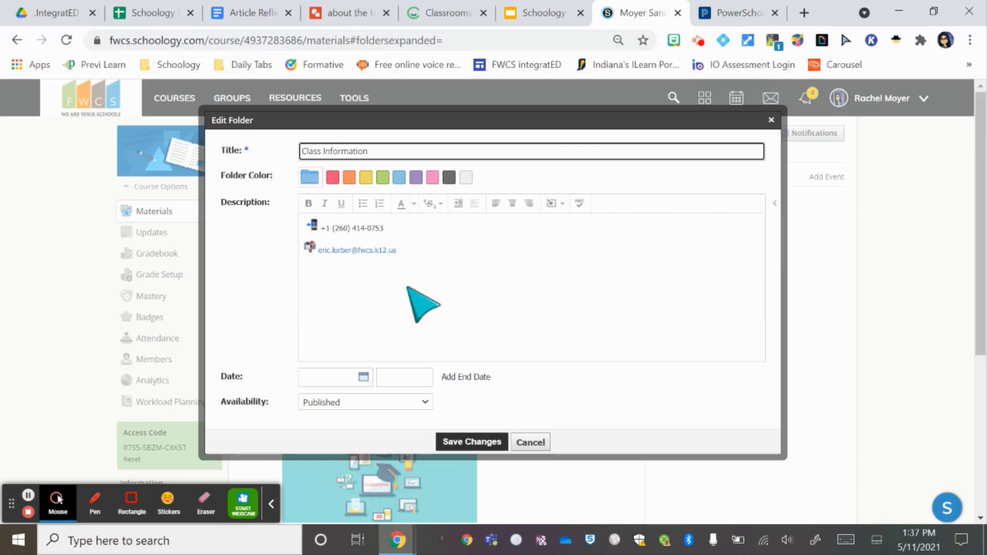
pyautogui.moveTo(417, 269); pyautogui.dragTo(297, 225)
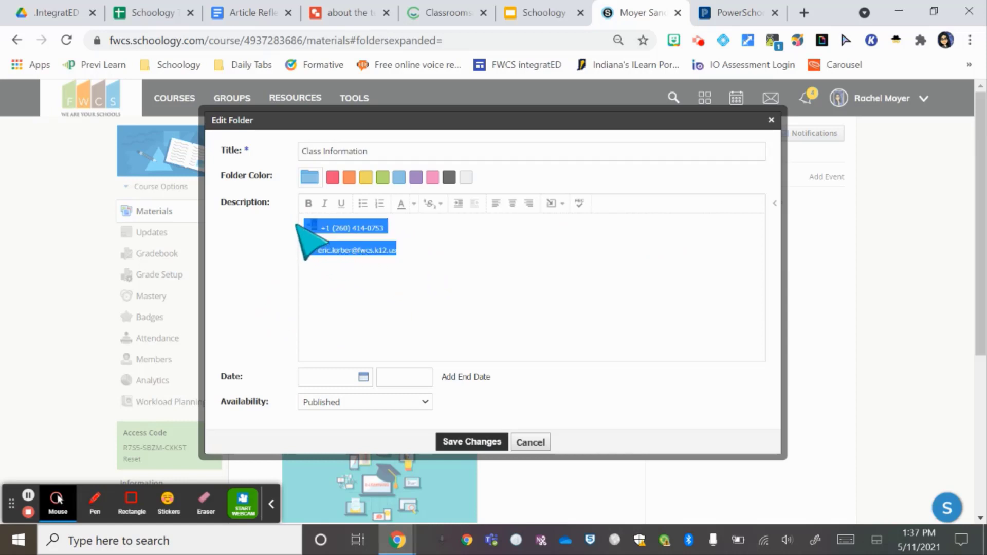
pyautogui.press('Delete')
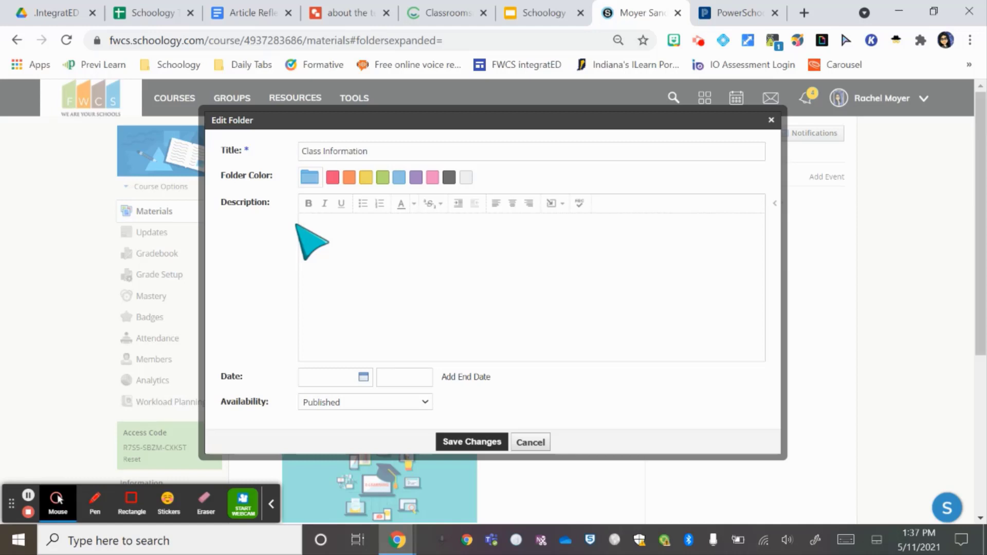
# Insert the "You Rang?" Bitmoji image from Downloads into the Class Information folder's description.
pyautogui.click(554, 203)
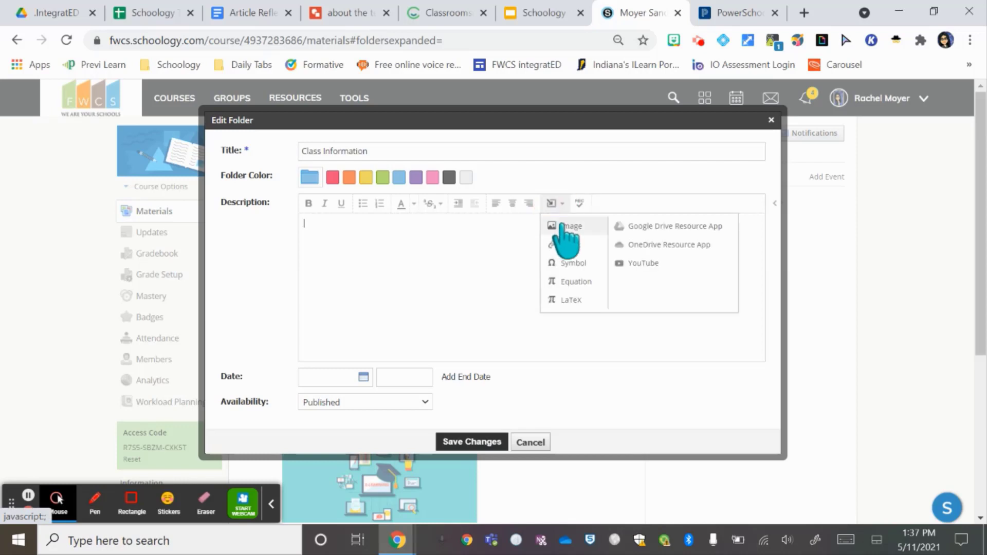
pyautogui.click(569, 227)
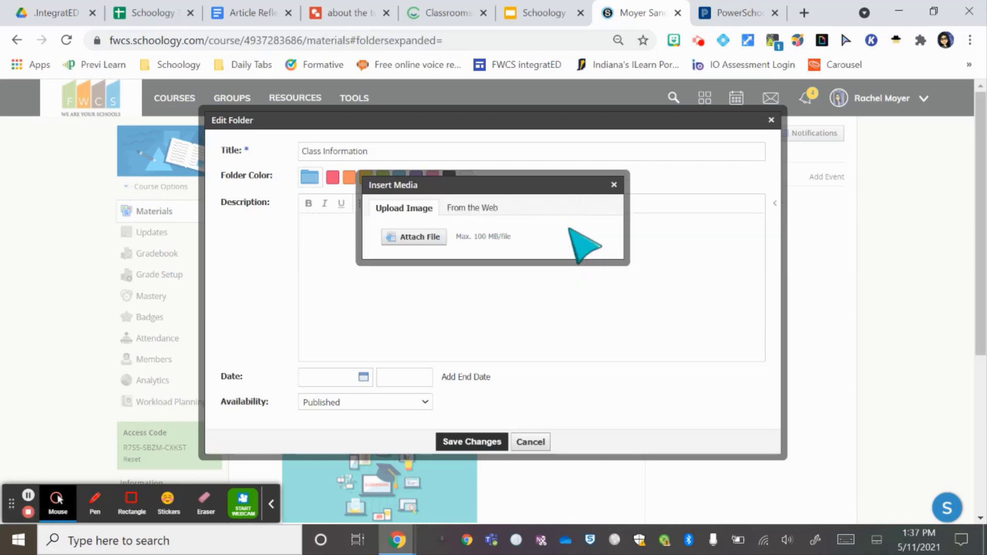
pyautogui.click(417, 237)
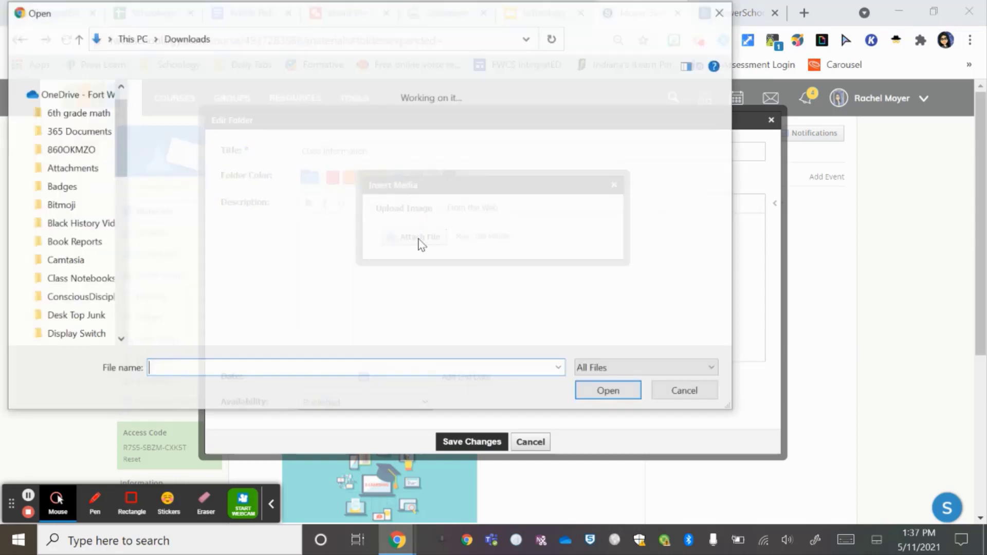
pyautogui.click(509, 149)
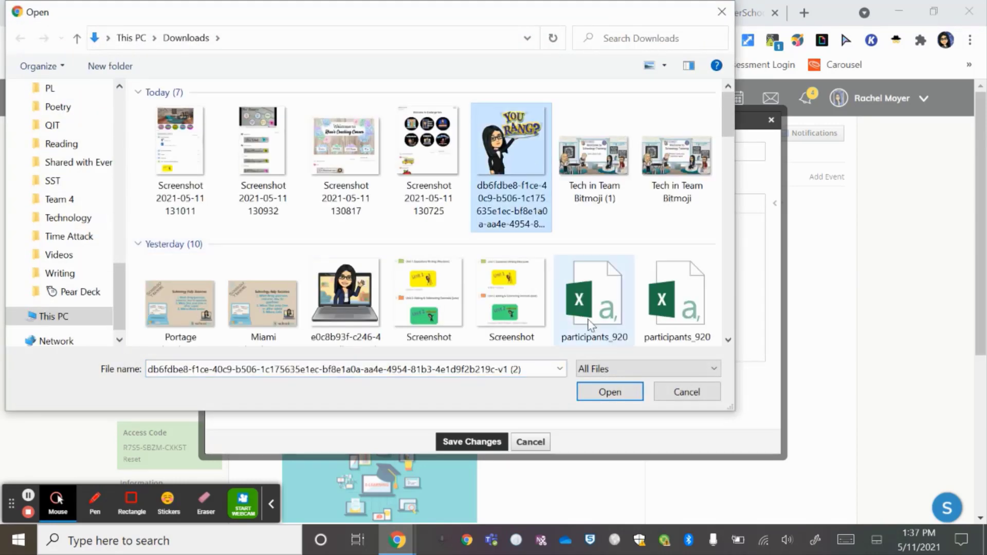
pyautogui.click(634, 397)
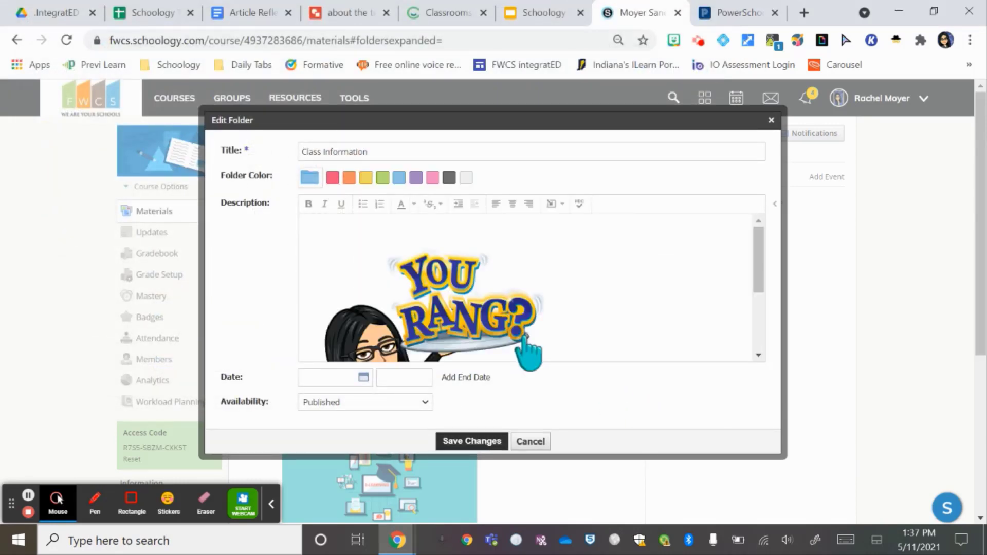
# Shrink the "You Rang?" image to a small icon and enter the teacher's phone number beside it.
pyautogui.click(468, 331)
pyautogui.scroll(-3, 590, 348)
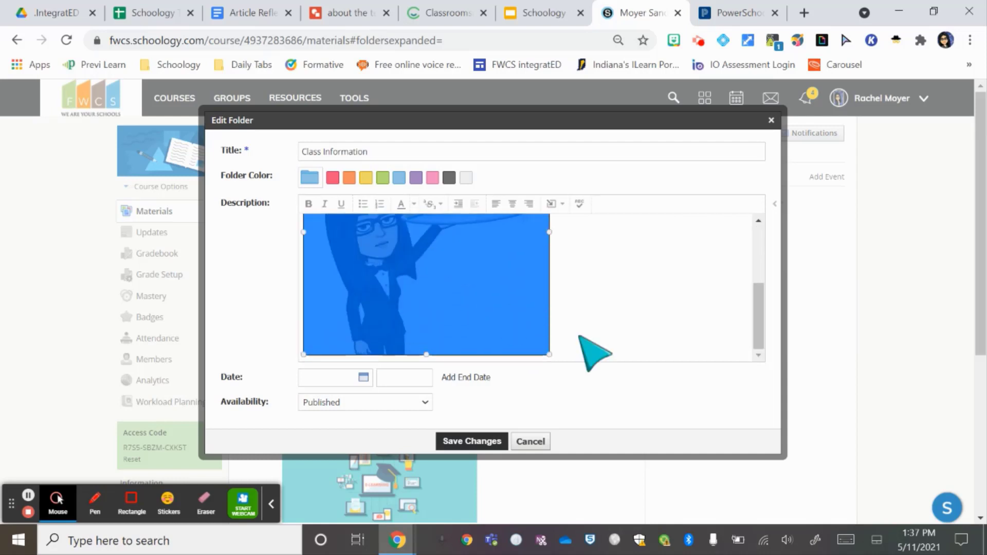
pyautogui.moveTo(511, 314); pyautogui.dragTo(390, 245)
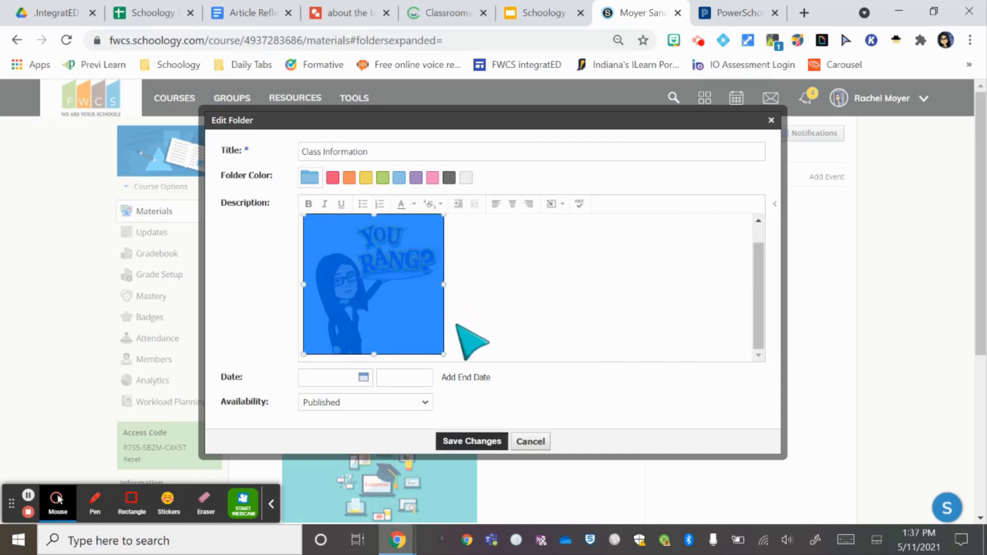
pyautogui.moveTo(443, 353); pyautogui.dragTo(346, 237)
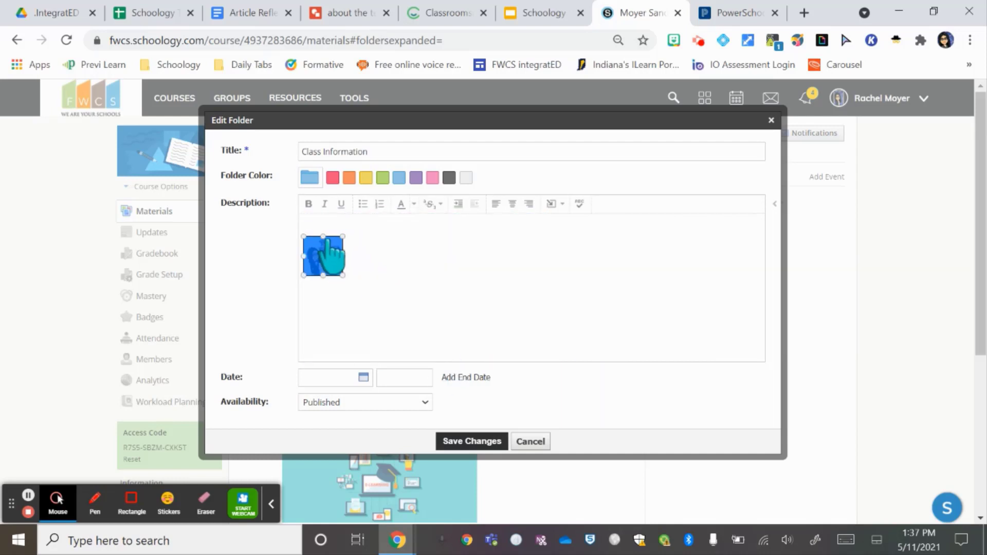
pyautogui.click(323, 227)
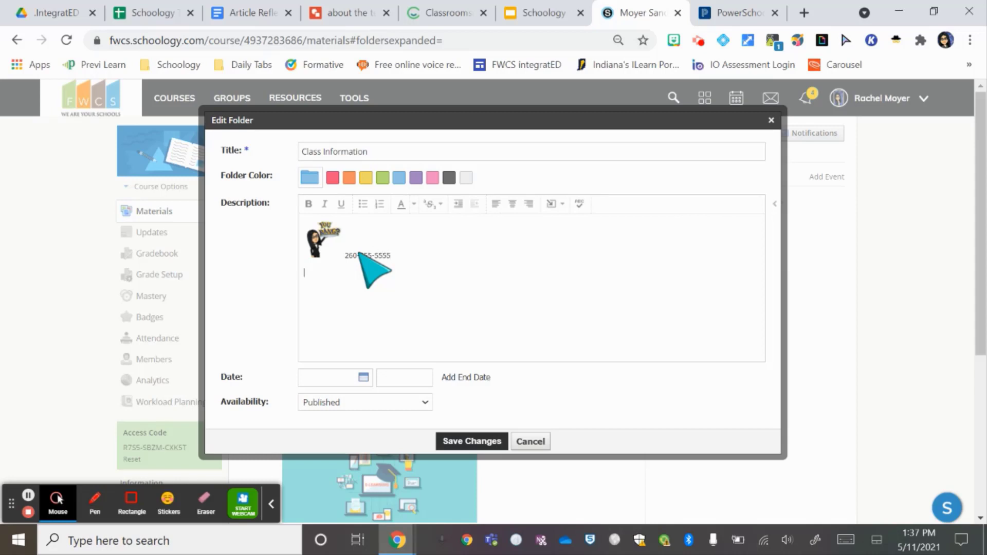
# Insert the laptop Bitmoji image from Downloads below the phone number in the folder description.
pyautogui.click(558, 210)
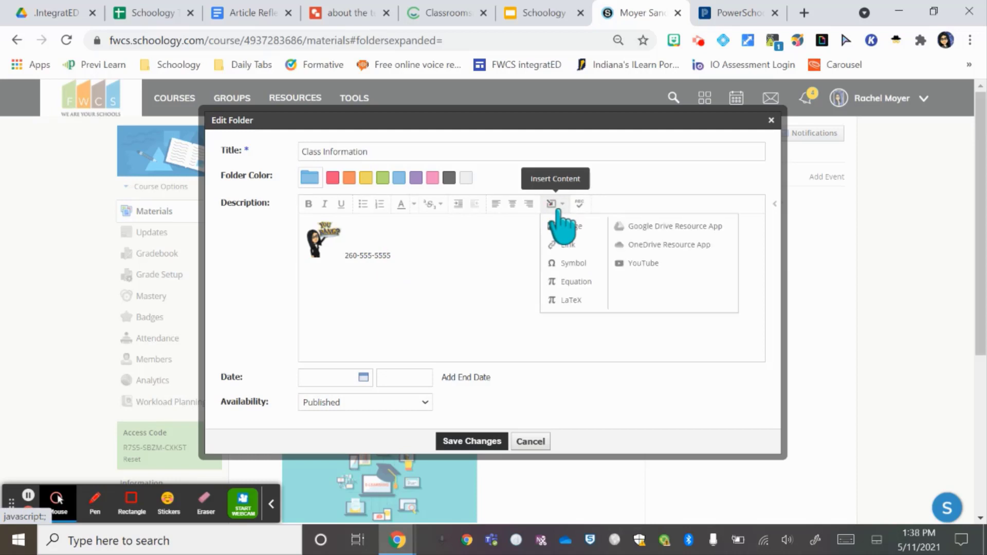
pyautogui.click(561, 224)
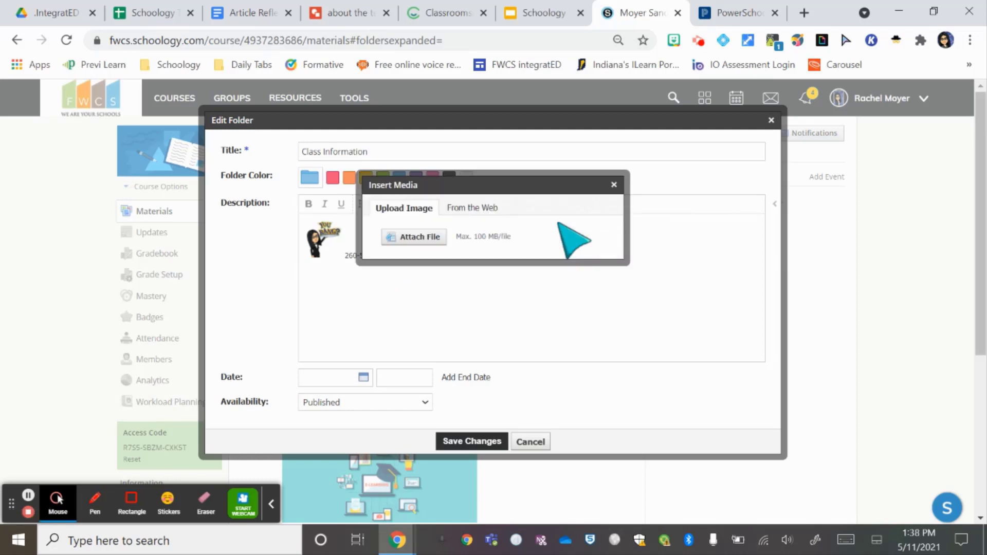
pyautogui.click(430, 240)
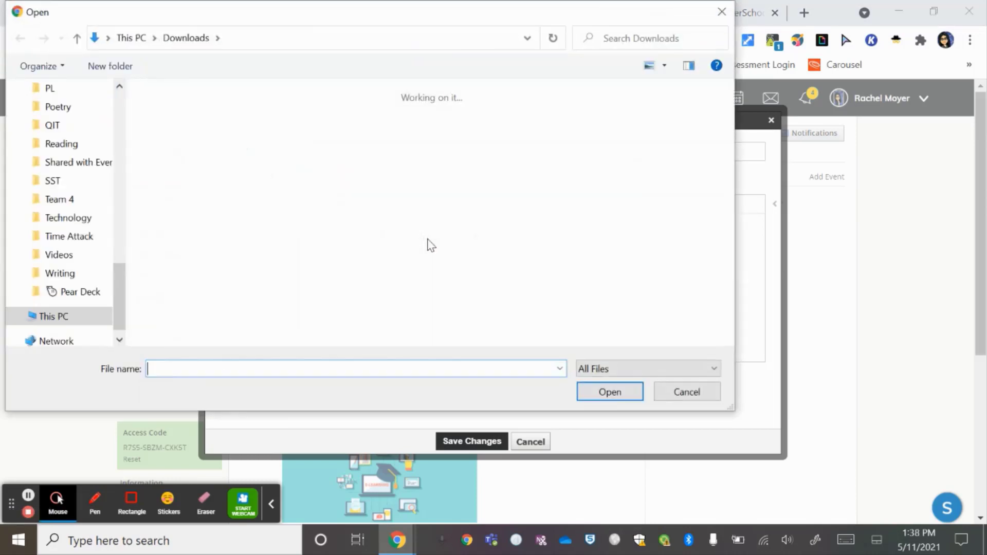
pyautogui.click(355, 301)
pyautogui.click(610, 392)
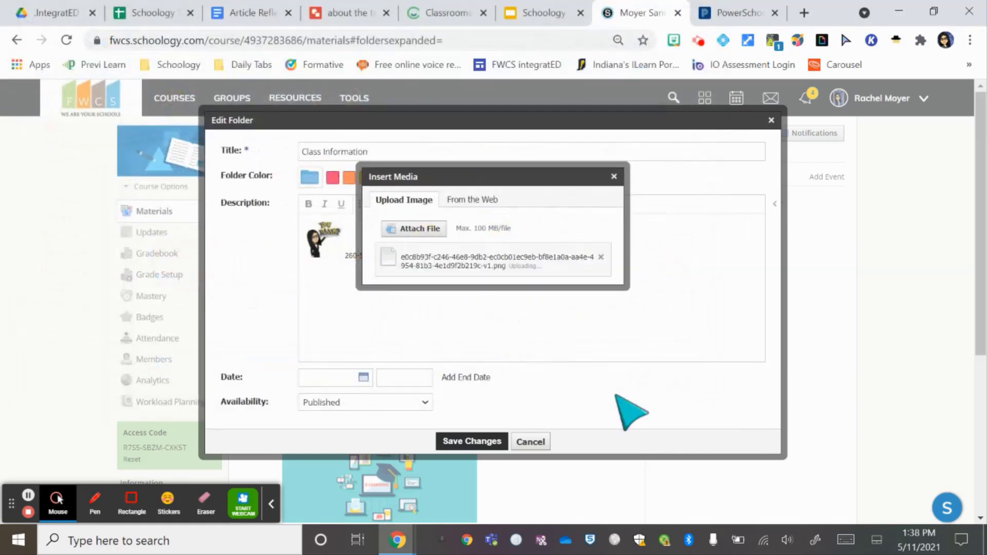
pyautogui.click(632, 411)
# Shrink the laptop Bitmoji to a small icon, enter the teacher's e-mail beside it and save the Class Information folder.
pyautogui.click(453, 343)
pyautogui.scroll(-3, 452, 343)
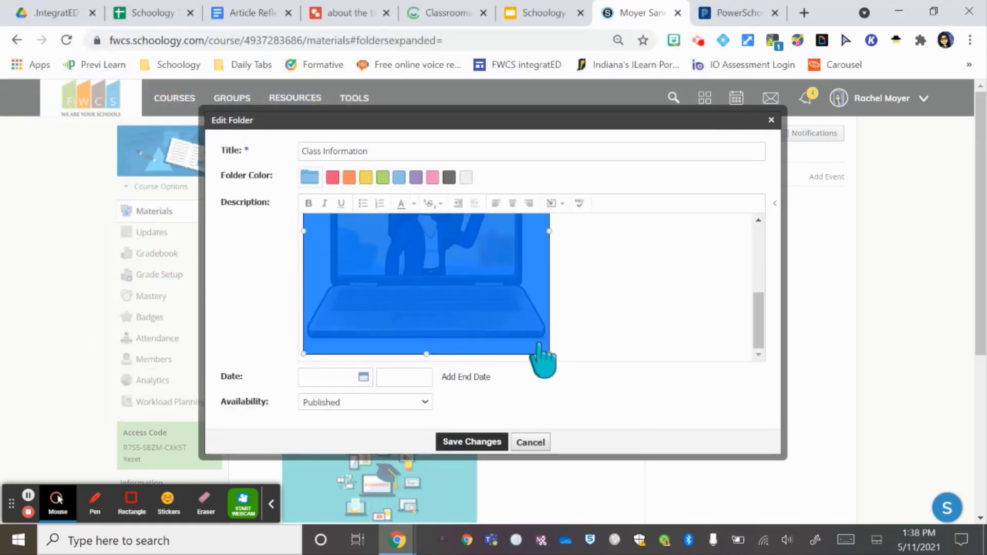
pyautogui.moveTo(353, 249); pyautogui.dragTo(352, 240)
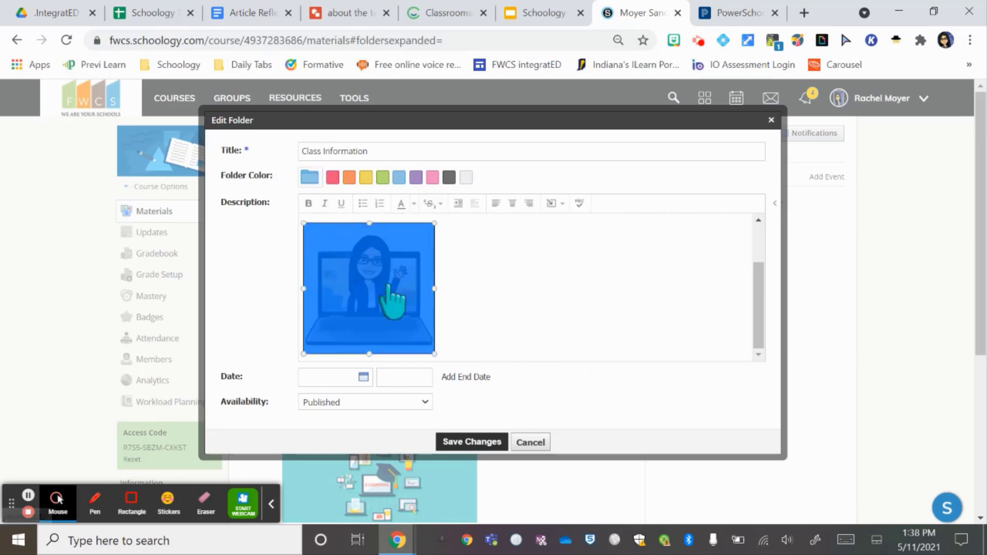
pyautogui.moveTo(434, 353); pyautogui.dragTo(326, 238)
pyautogui.click(377, 325)
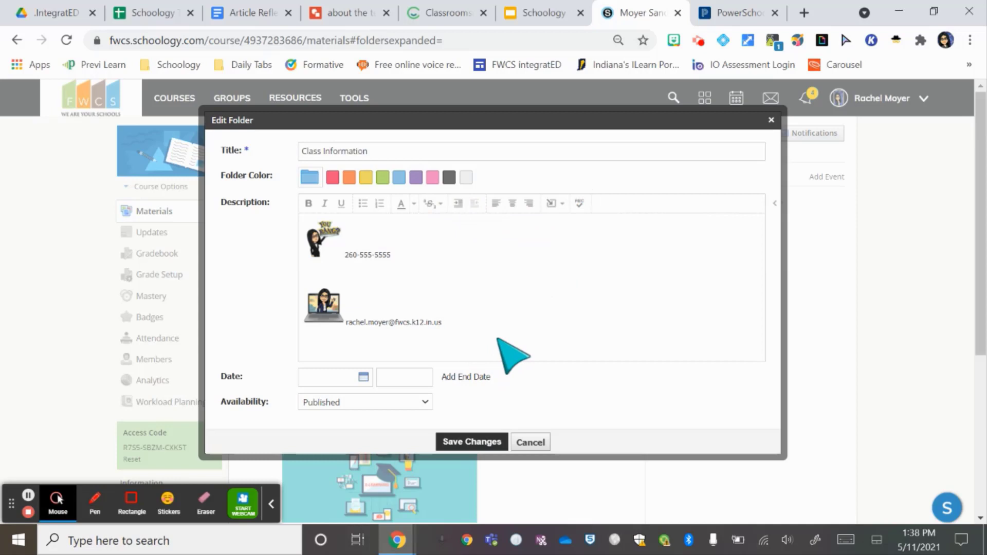
pyautogui.click(472, 441)
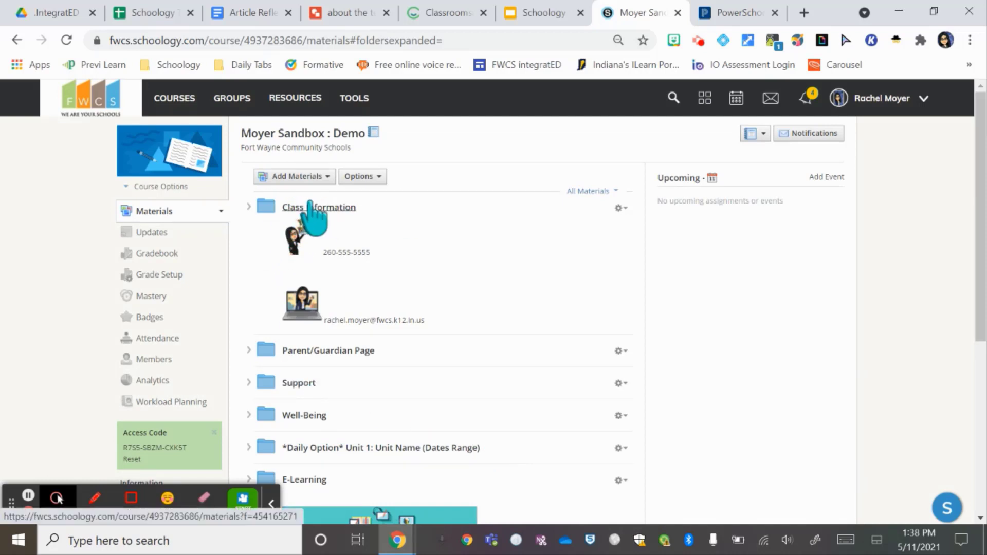
# Clear all placeholder text from the body of the About the Teacher page in the Class Information folder.
pyautogui.click(249, 206)
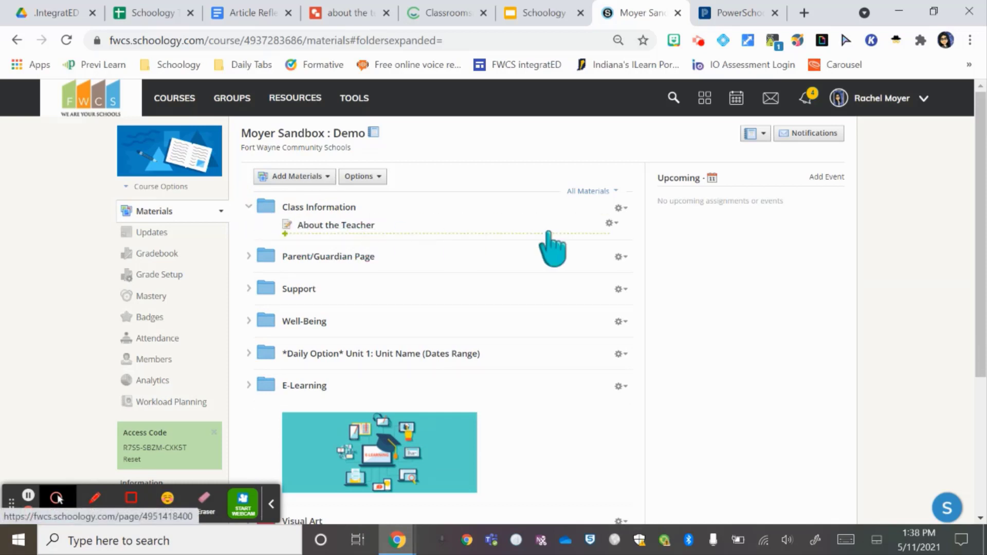
pyautogui.click(314, 208)
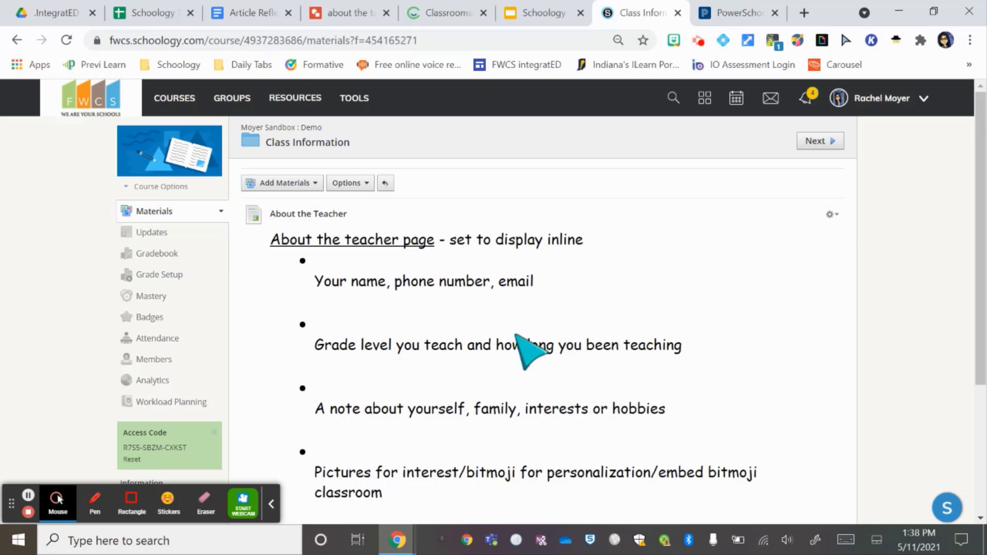
pyautogui.click(830, 214)
pyautogui.click(800, 234)
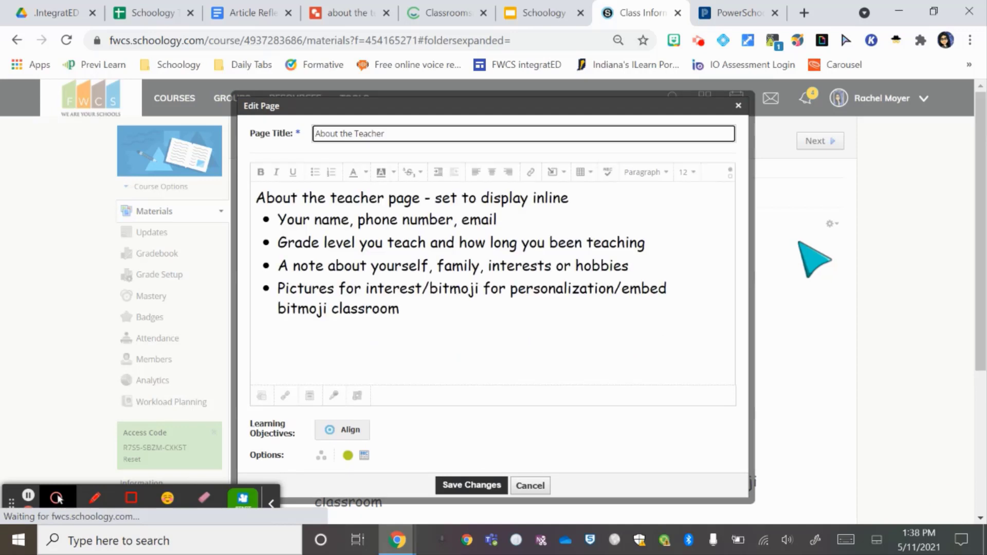
pyautogui.moveTo(434, 342); pyautogui.dragTo(254, 202)
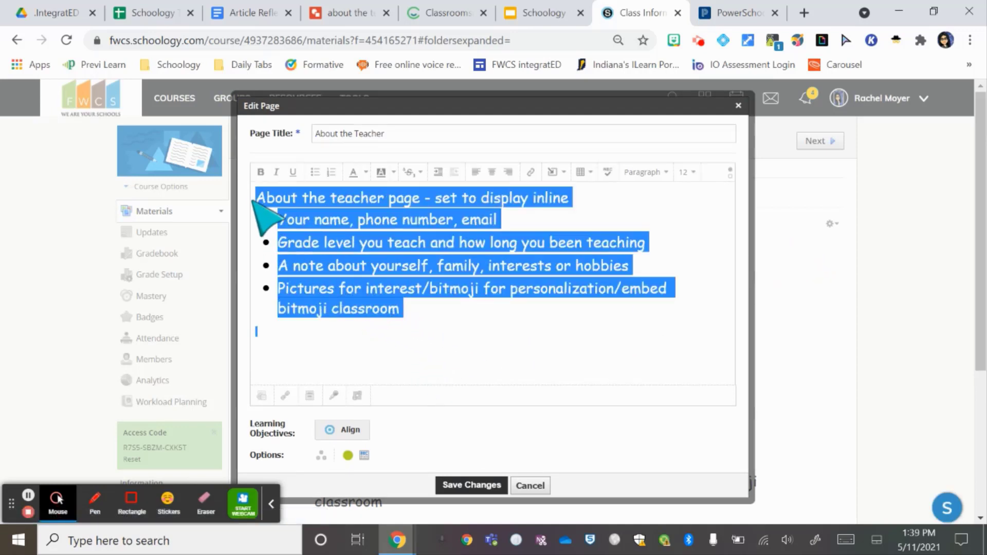
pyautogui.press('BackSpace')
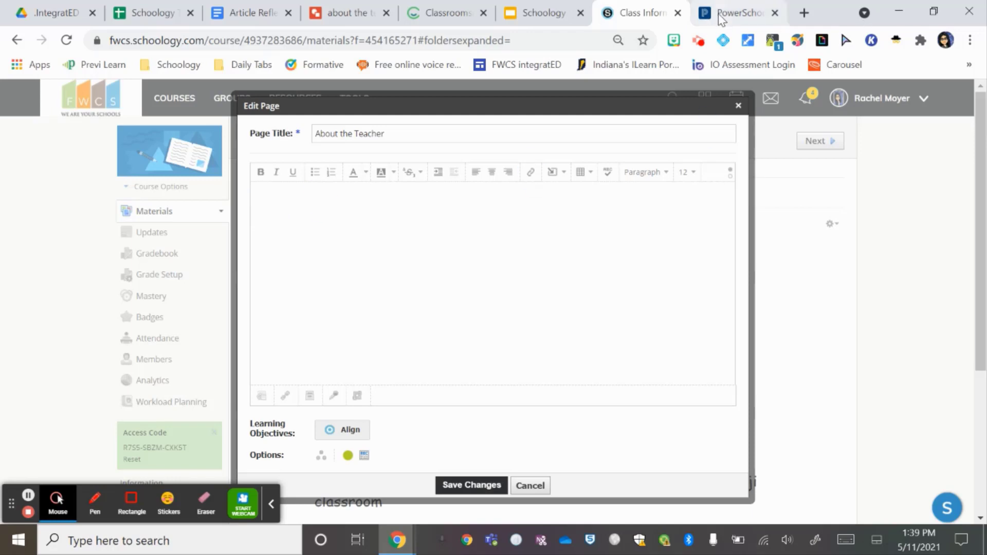
pyautogui.click(553, 172)
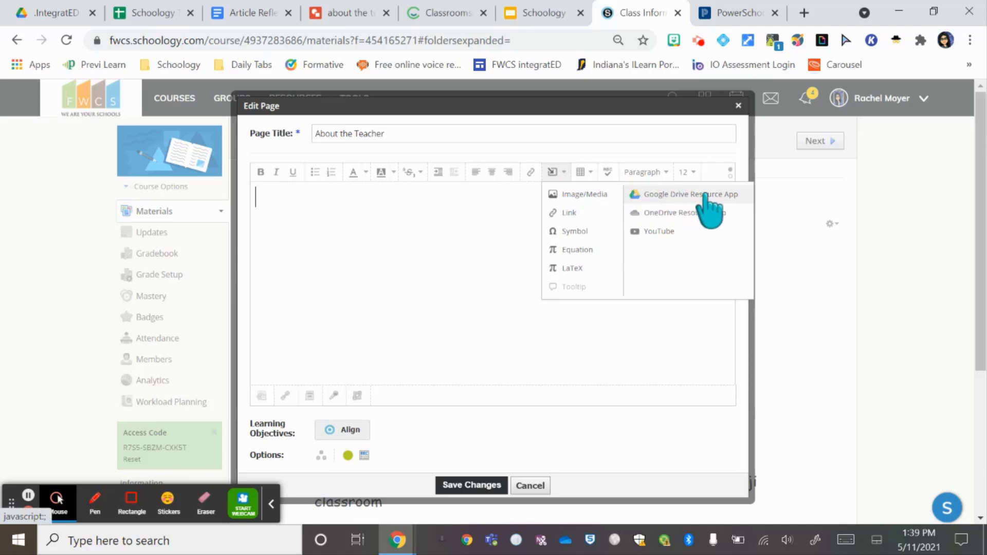
pyautogui.click(418, 222)
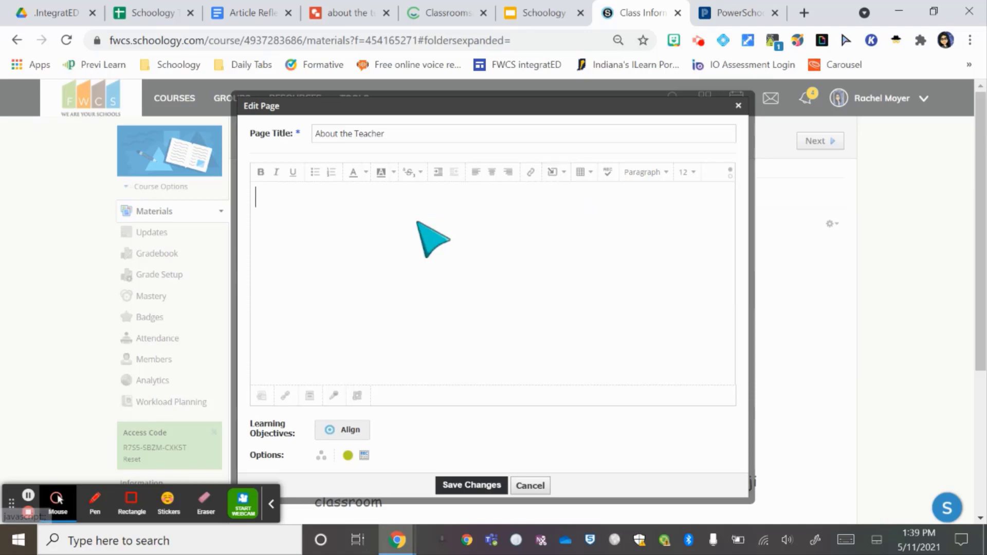
# Copy the teacher's introduction paragraph from the PowerSchool class page and paste it into the body of the About the Teacher page.
pyautogui.click(744, 20)
pyautogui.scroll(-9, 517, 391)
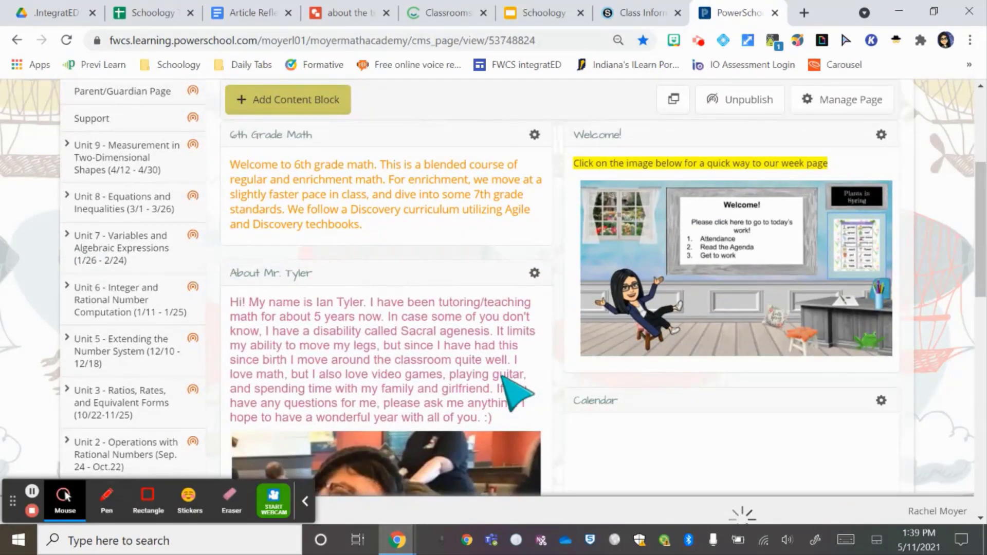
pyautogui.scroll(3, 503, 378)
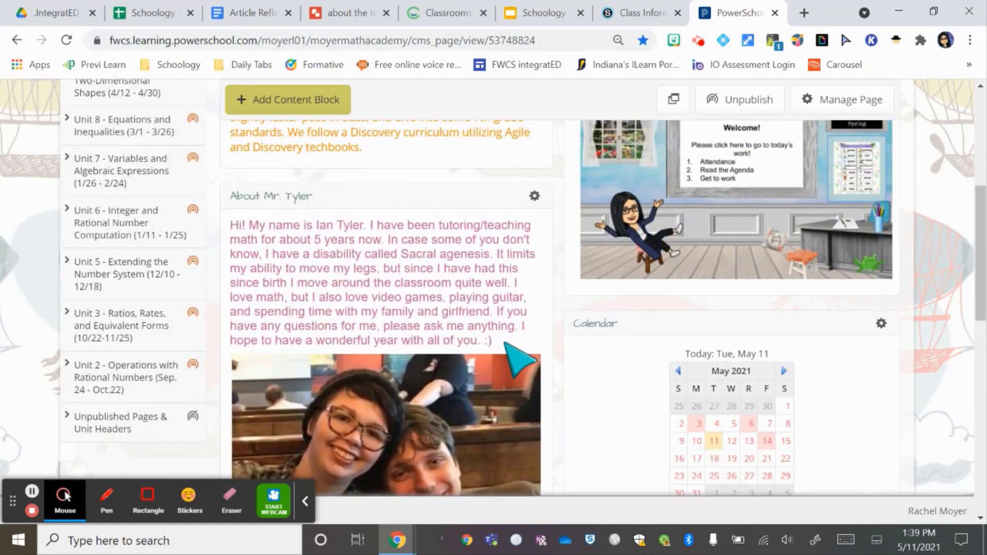
pyautogui.moveTo(507, 343); pyautogui.dragTo(230, 230)
pyautogui.hotkey('ctrl', 'c')
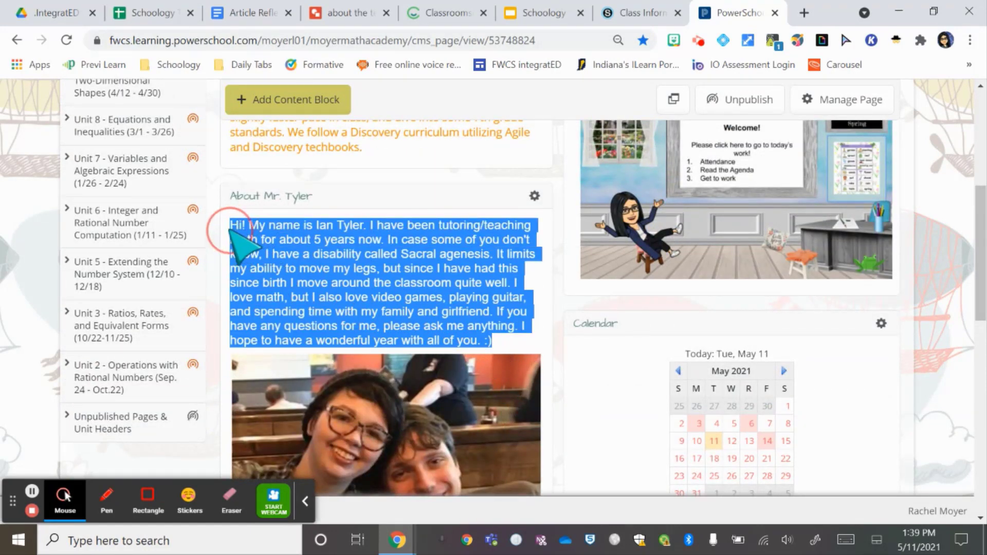
pyautogui.click(619, 12)
pyautogui.hotkey('ctrl', 'v')
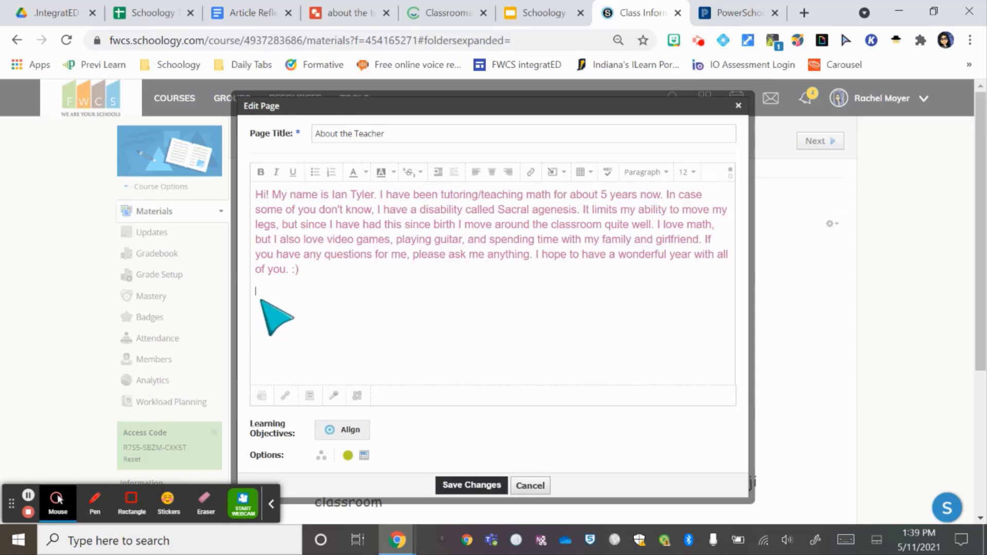
# Insert the laptop Bitmoji image from Downloads below the introduction paragraph on the About the Teacher page.
pyautogui.click(555, 172)
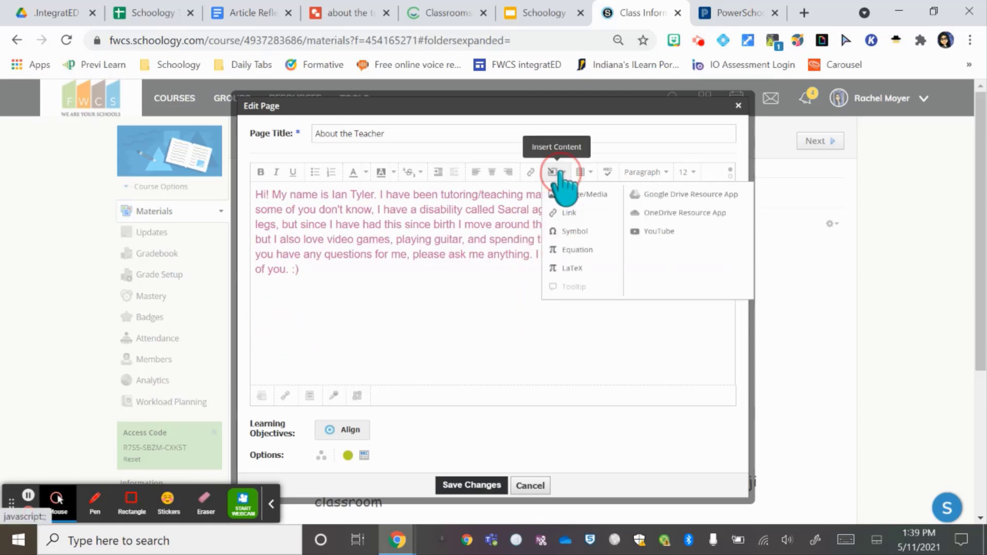
pyautogui.click(611, 197)
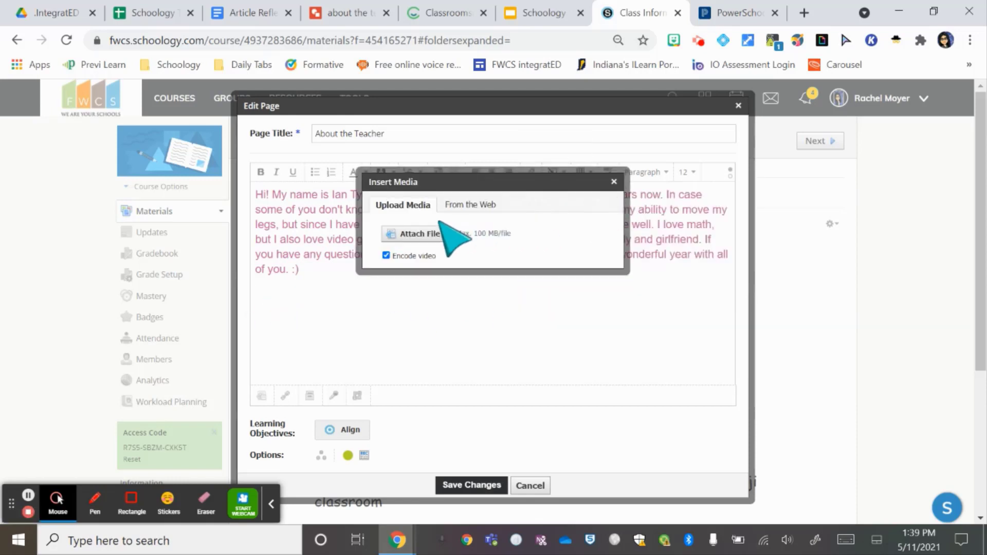
pyautogui.click(433, 233)
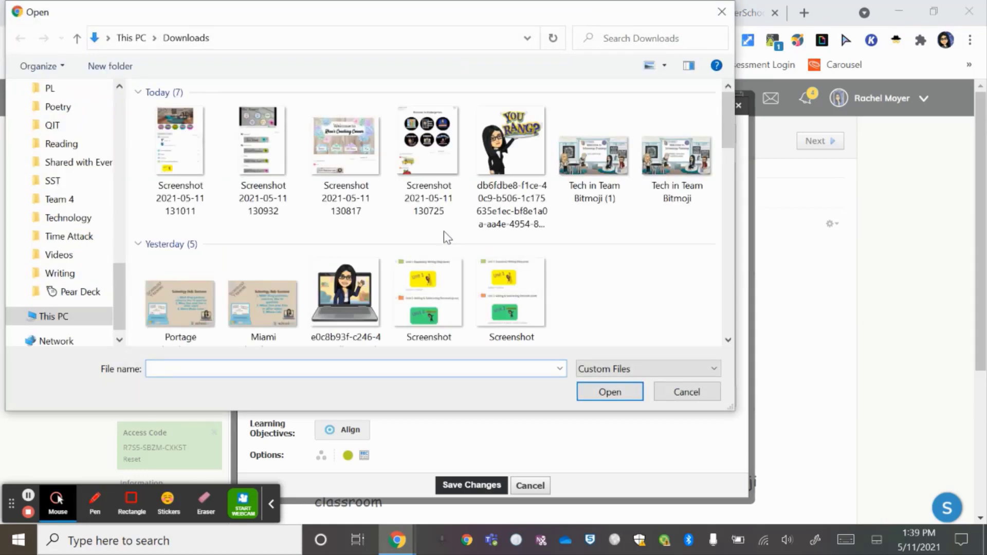
pyautogui.scroll(-1, 411, 243)
pyautogui.doubleClick(366, 292)
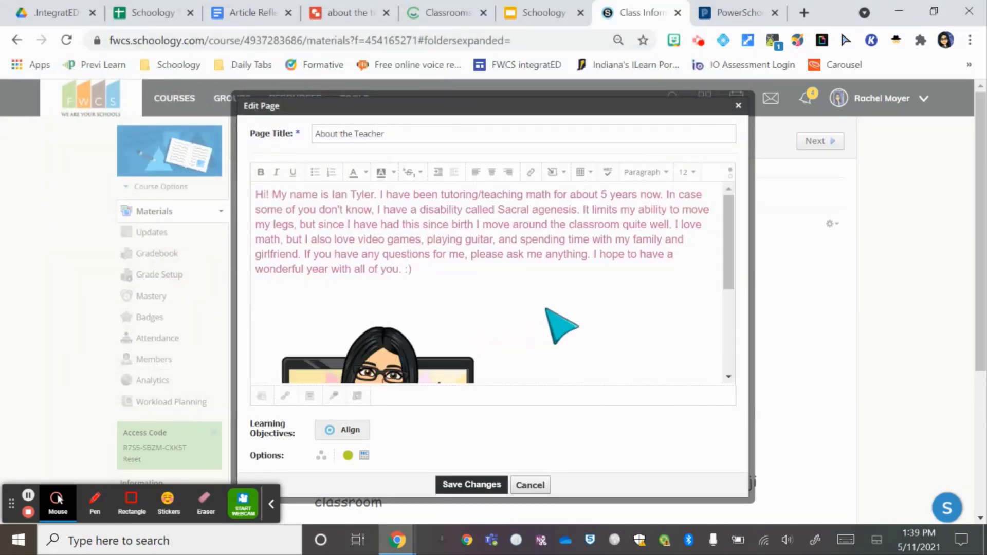
pyautogui.scroll(-3, 561, 326)
pyautogui.scroll(3, 562, 327)
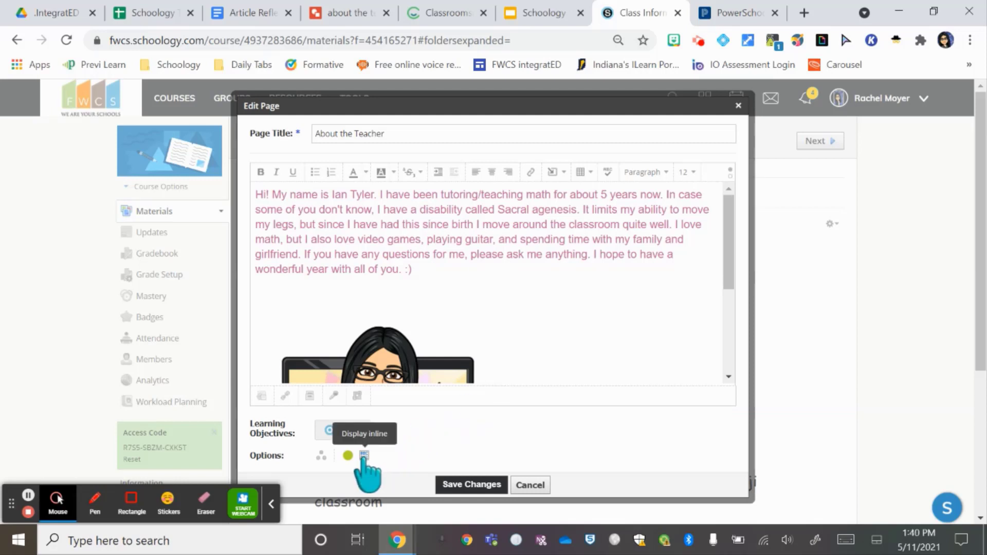
# Save the About the Teacher page, check how it displays in the Class Information folder, and return to the course's main materials page.
pyautogui.click(475, 486)
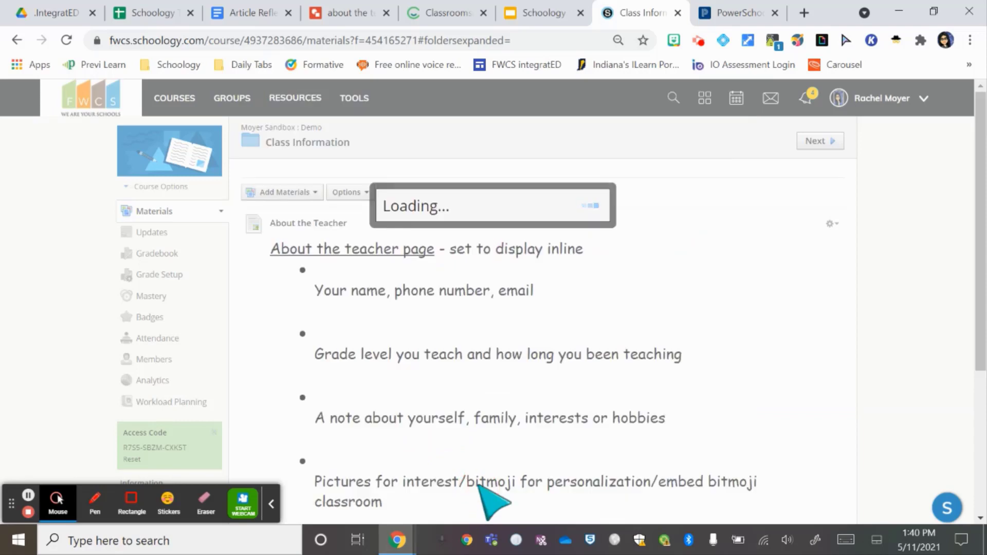
pyautogui.scroll(-5, 678, 473)
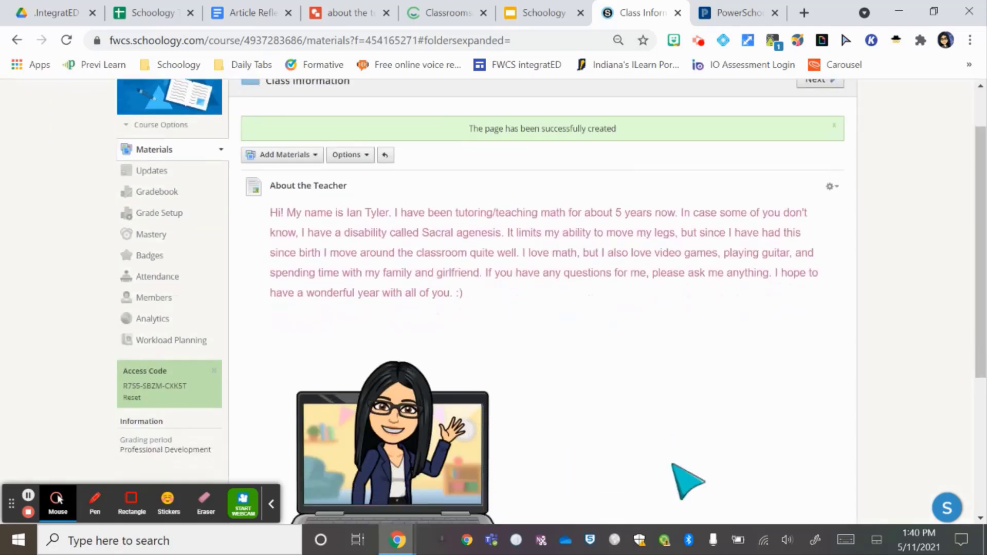
pyautogui.scroll(2, 684, 478)
pyautogui.scroll(3, 684, 481)
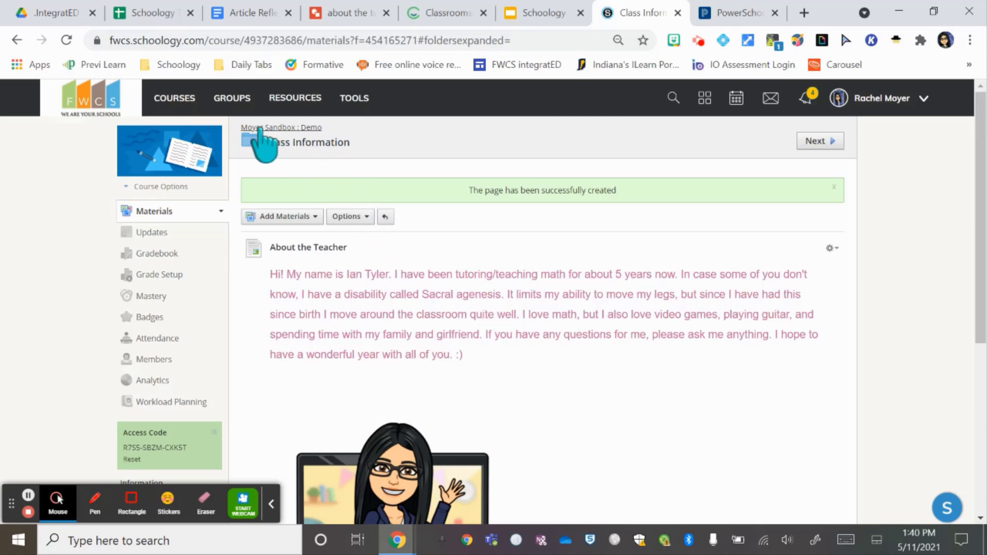
pyautogui.click(298, 129)
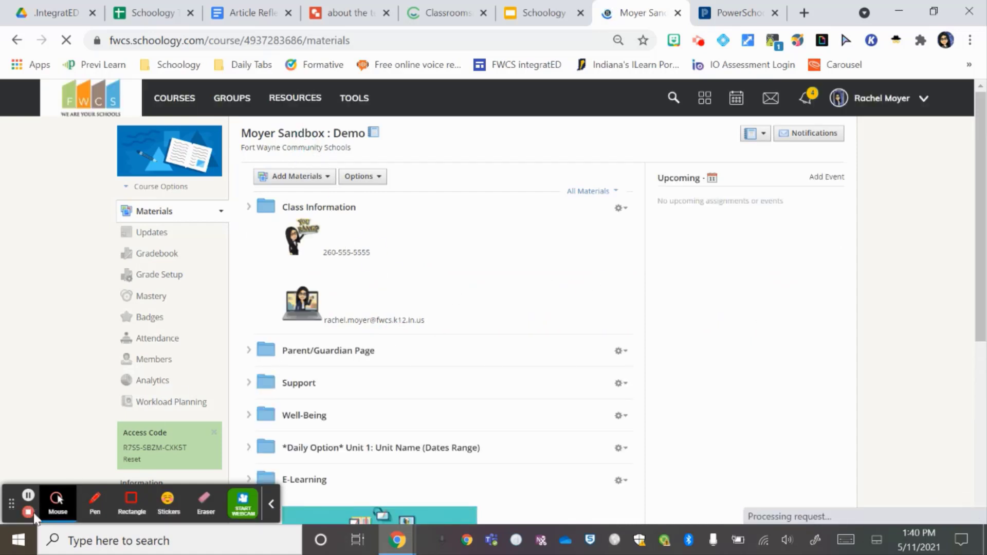
pyautogui.click(29, 512)
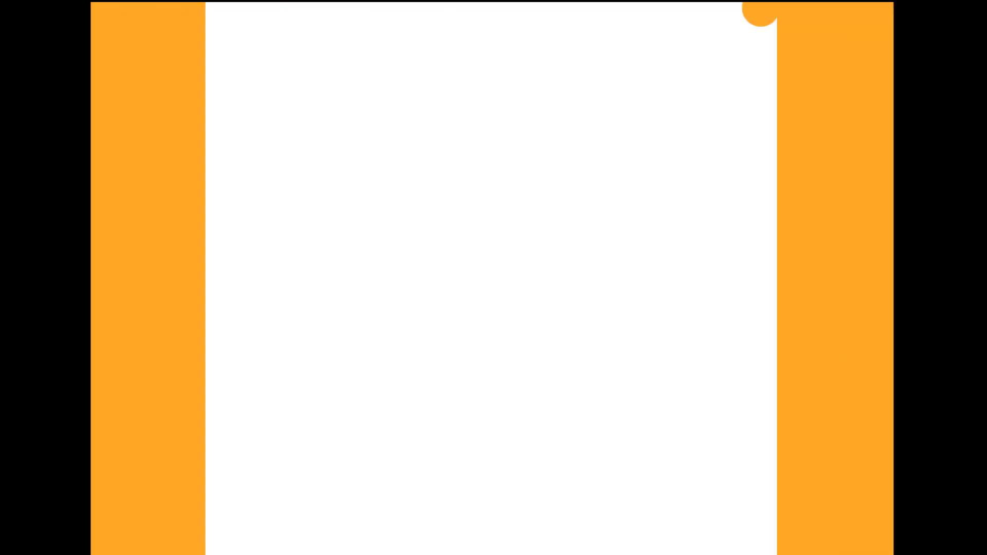